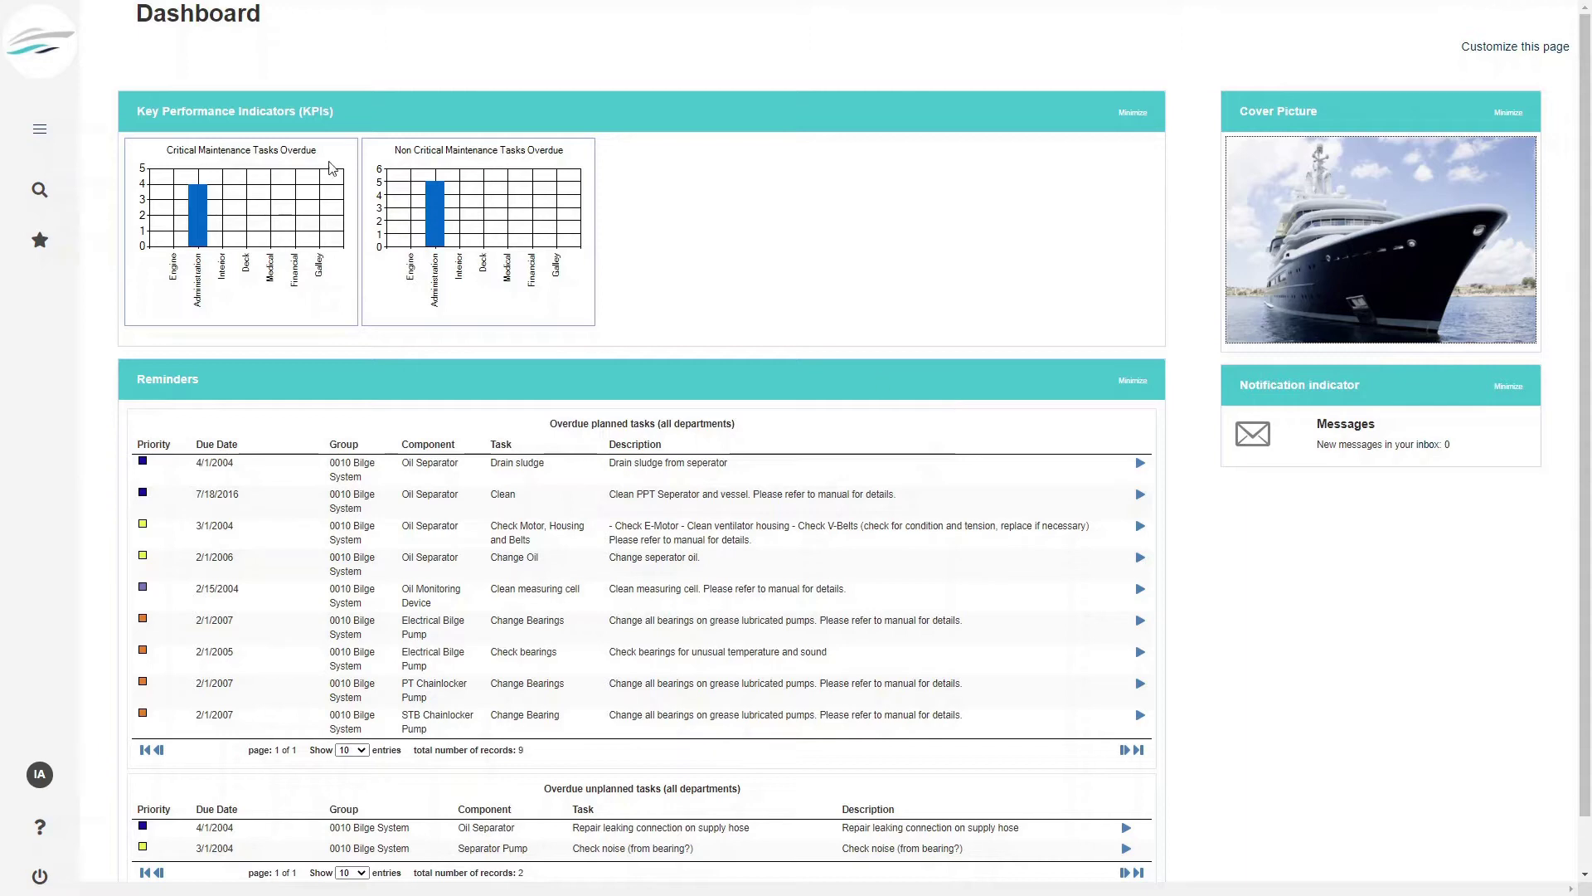
Step: Expand the VESSEL DATABASE section in the side navigation menu
{"action": "left_click", "coordinate": [40, 131]}
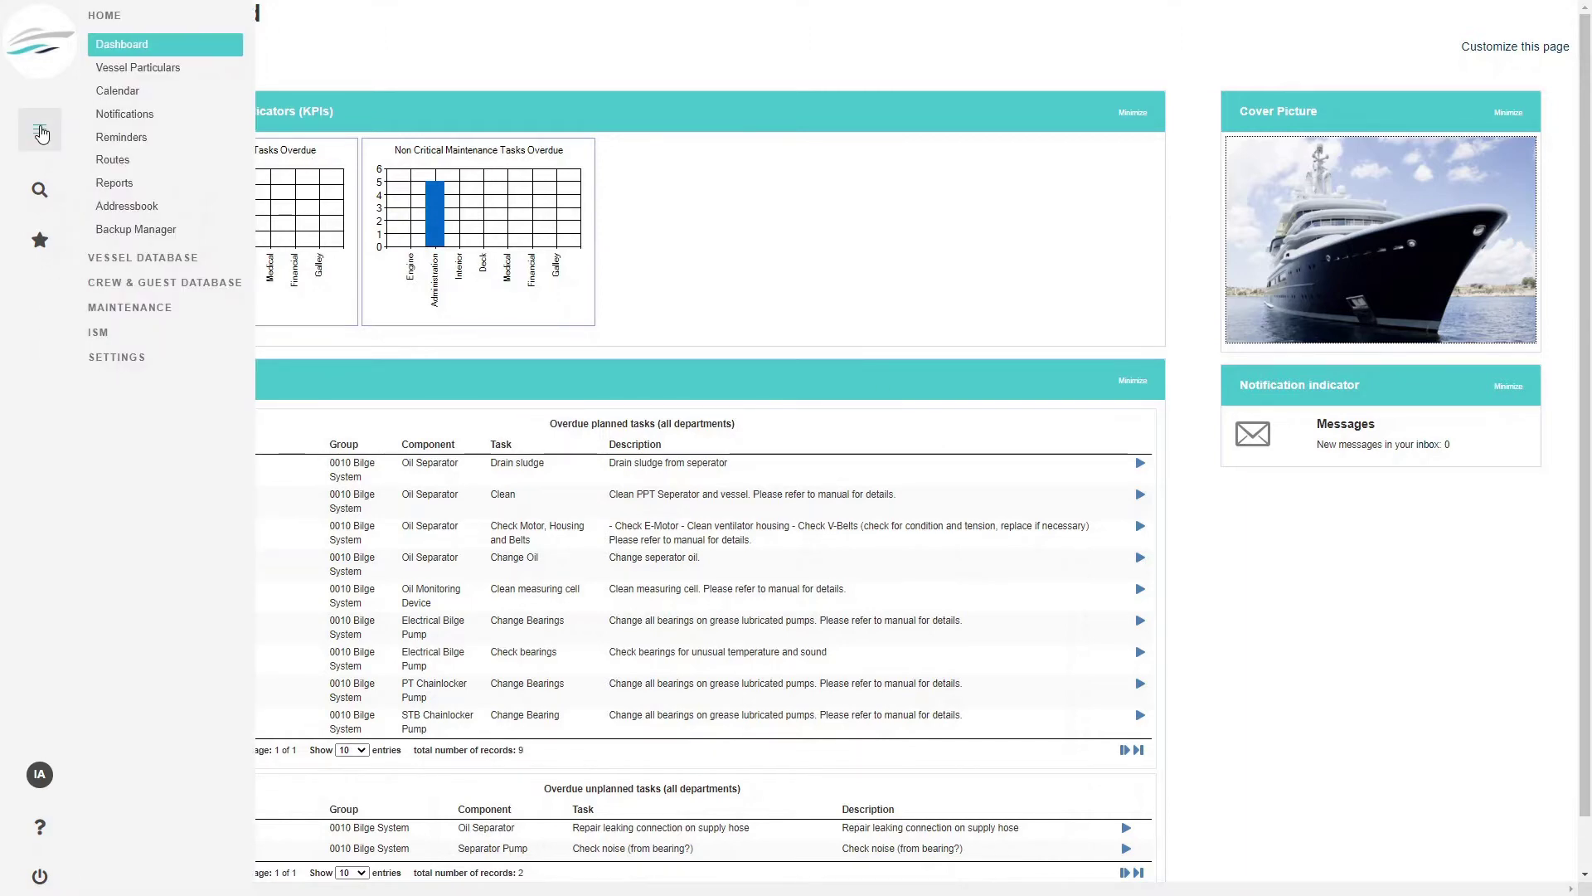
{"action": "left_click", "coordinate": [166, 258]}
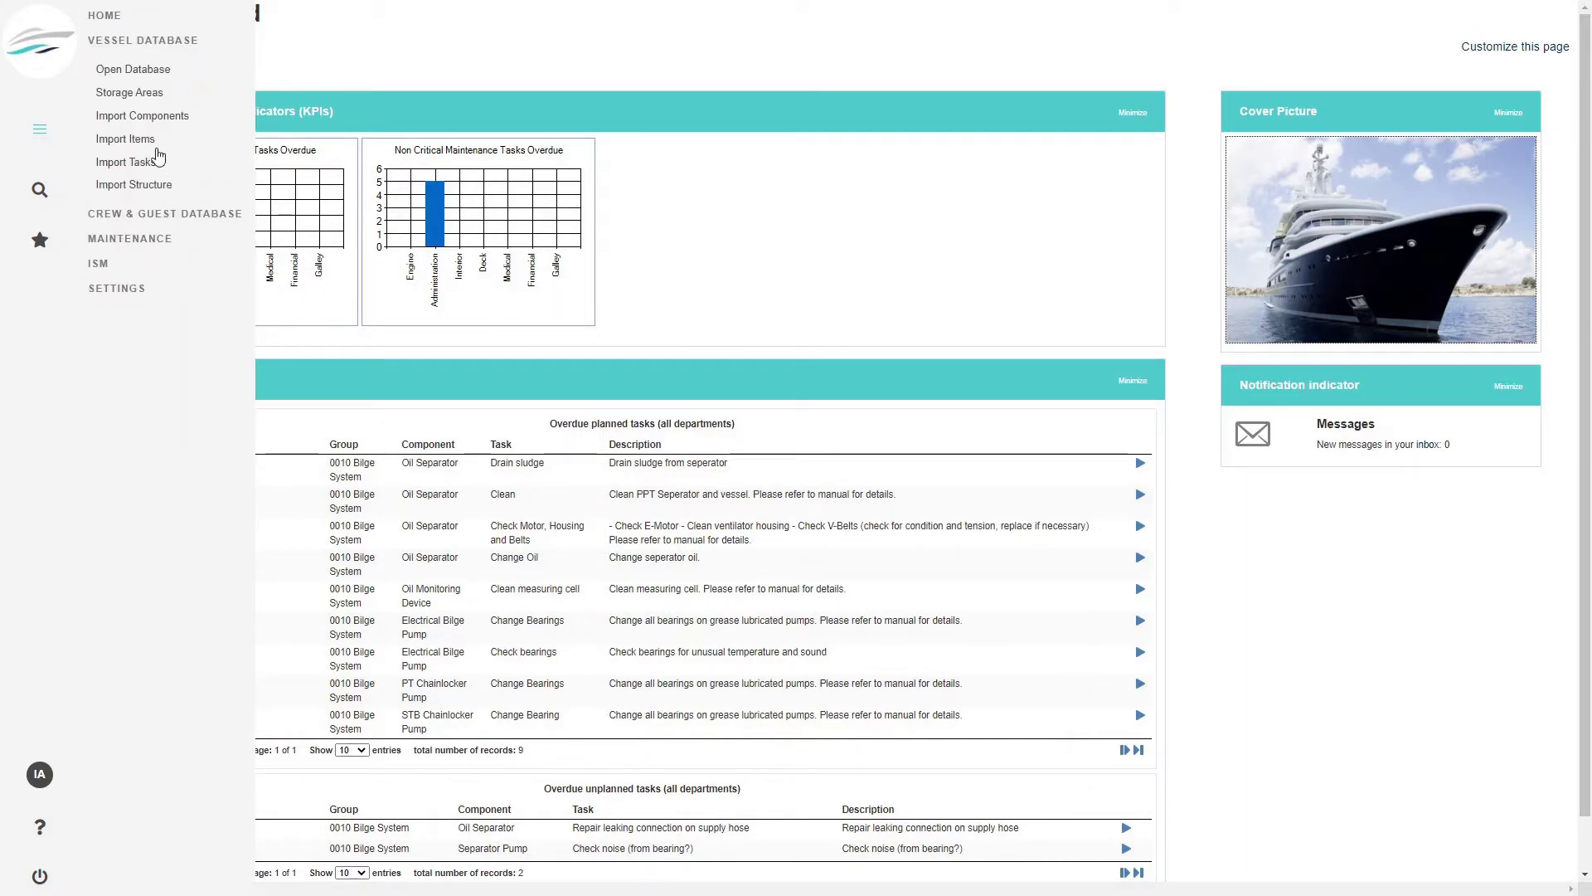
Step: Open the database and expand 00 EXAMPLE DATA > 0010 Bilge System's Components, Inventory and Documents & Pictures
{"action": "left_click", "coordinate": [135, 69]}
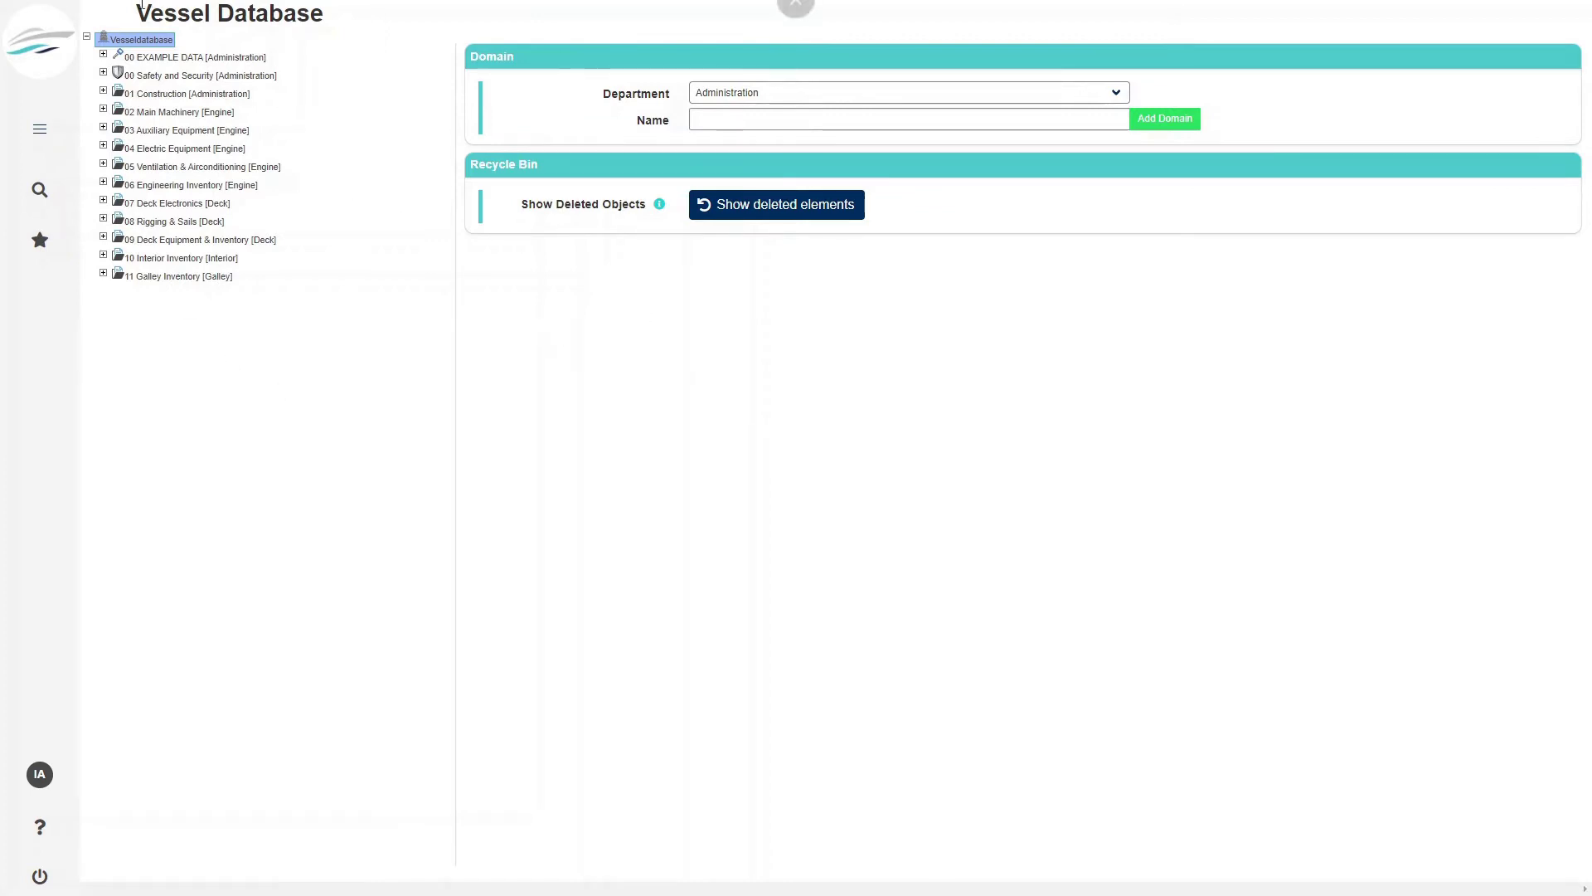
{"action": "left_click", "coordinate": [103, 56]}
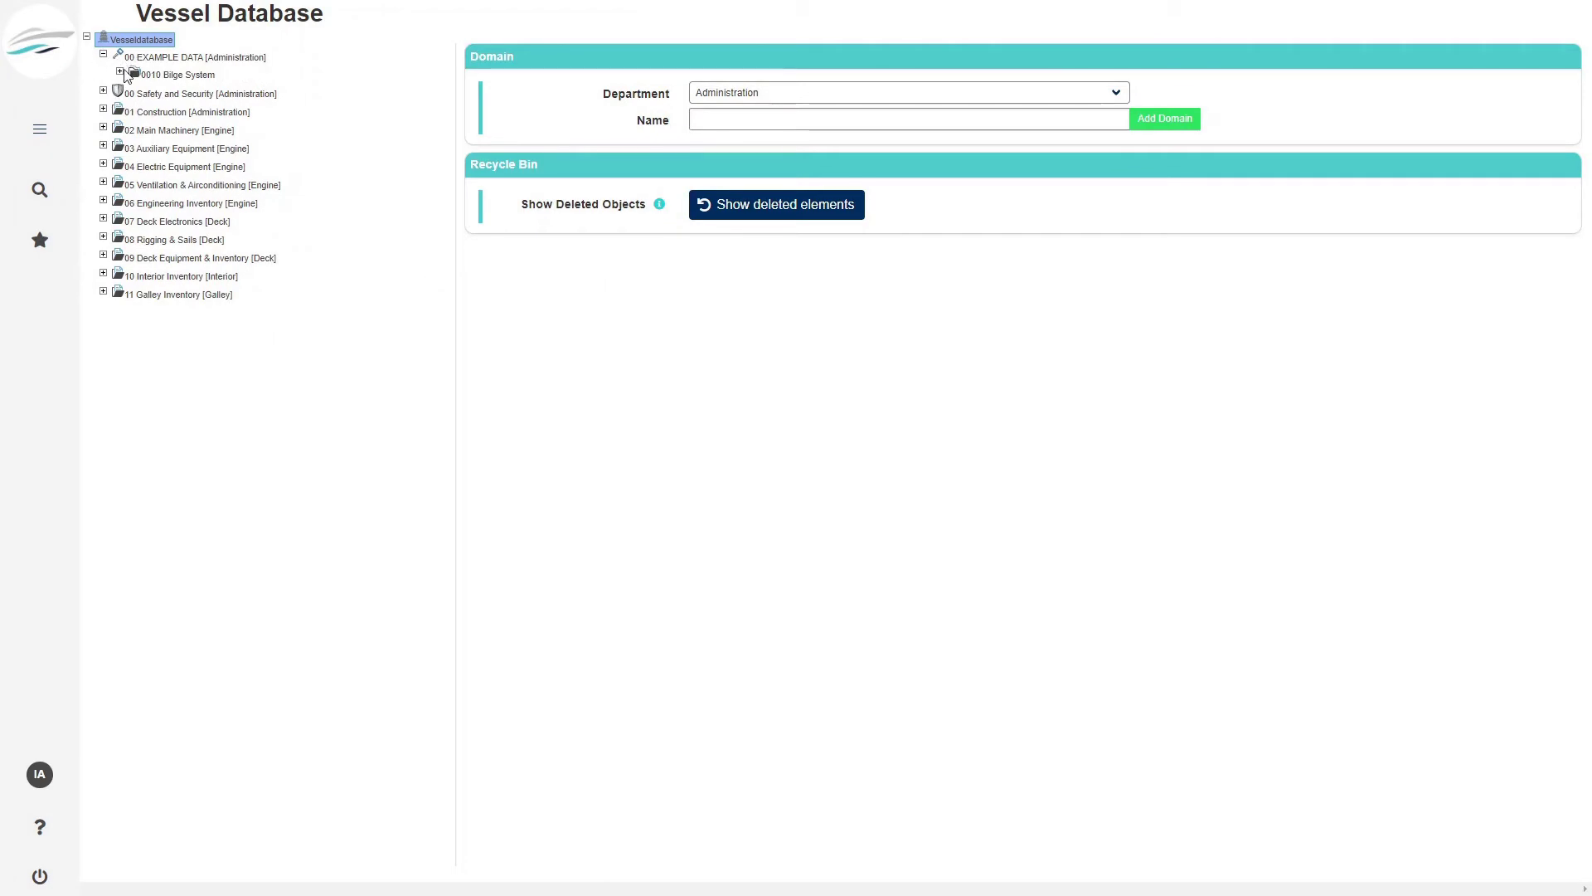
{"action": "left_click", "coordinate": [119, 72]}
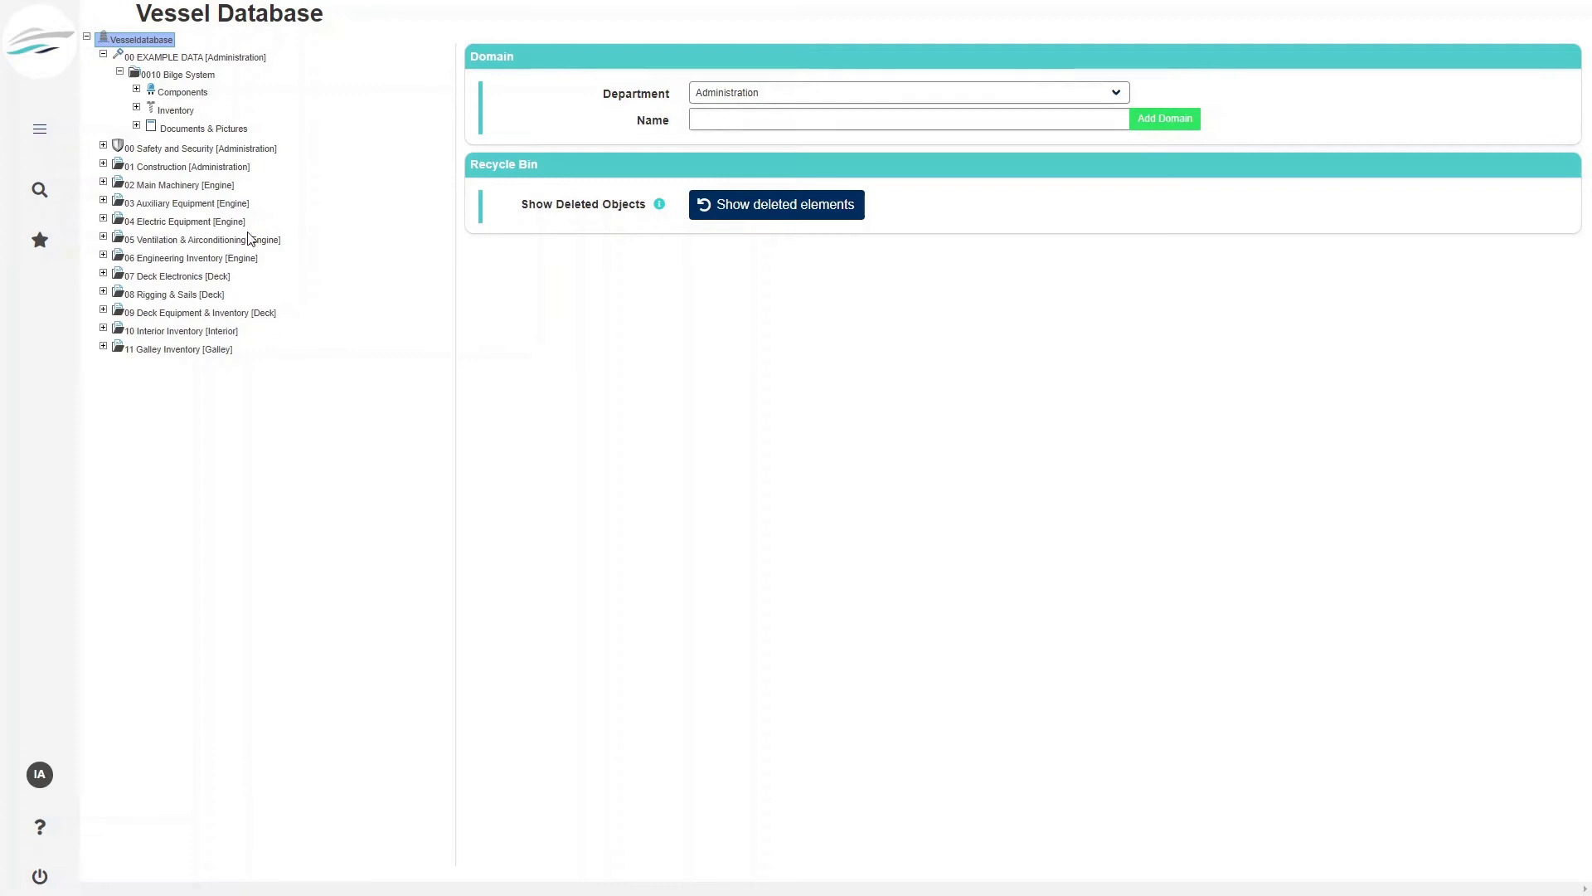
{"action": "left_click", "coordinate": [137, 90]}
{"action": "left_click", "coordinate": [137, 182]}
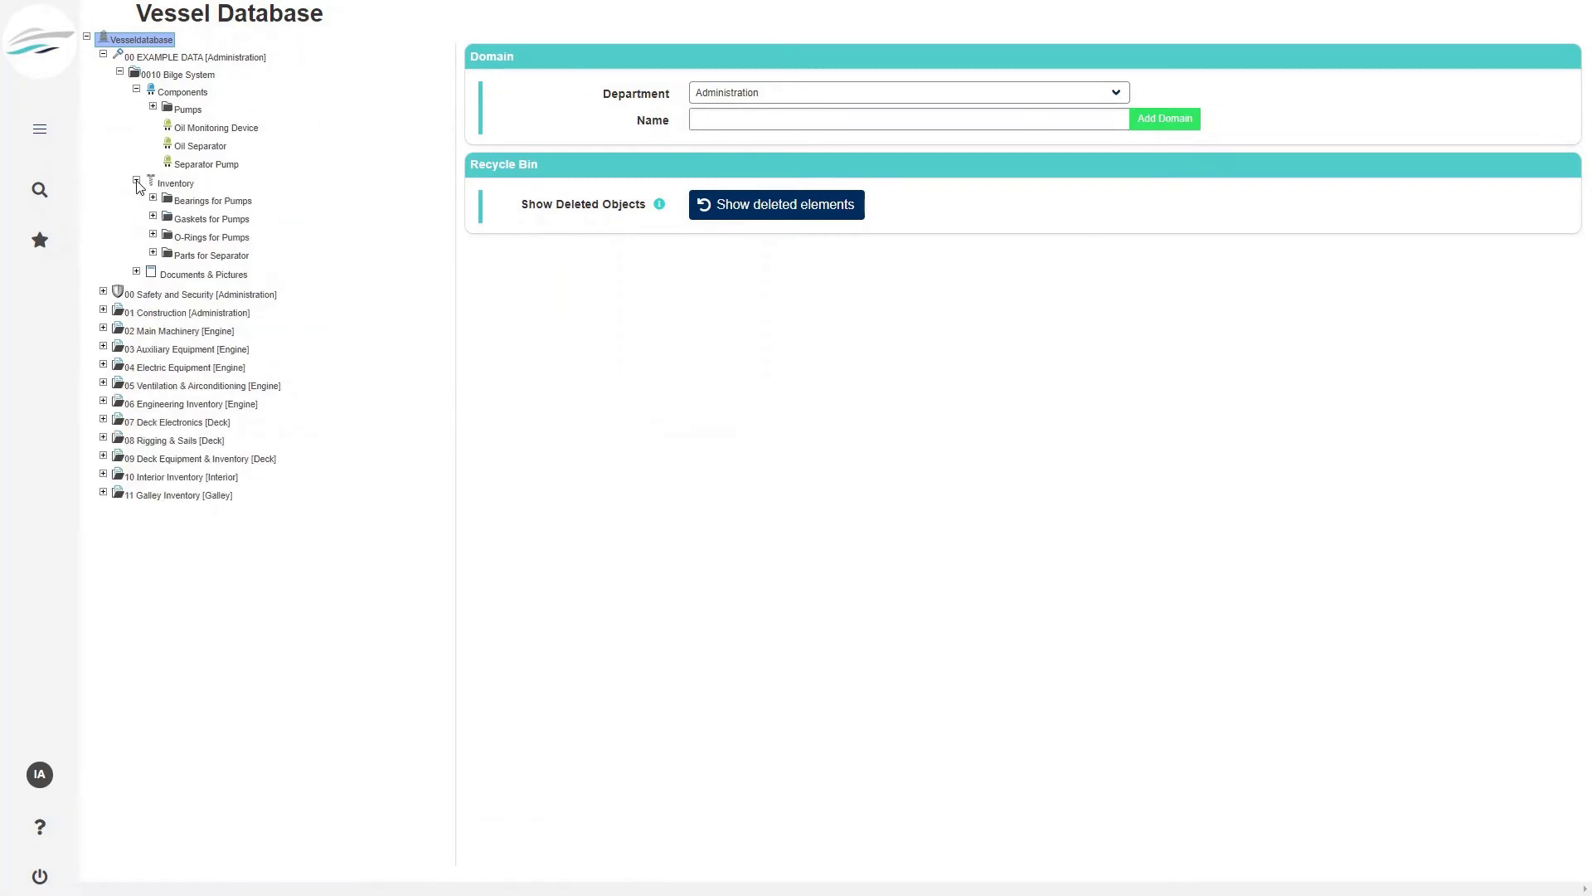
{"action": "left_click", "coordinate": [137, 272]}
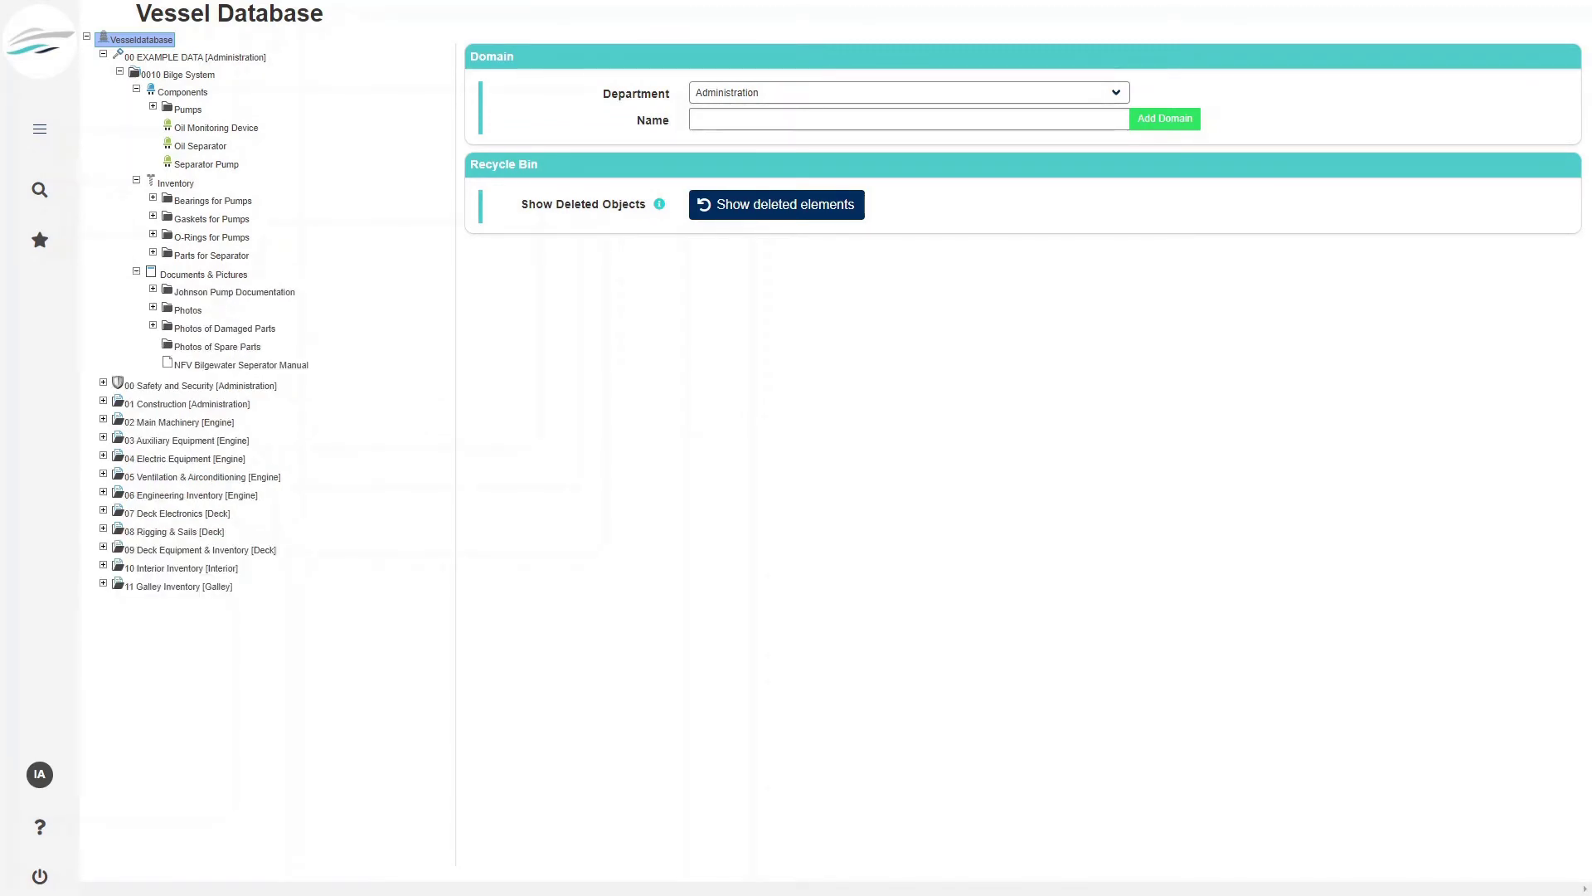
Step: Select Oil Monitoring Device and review its Equipment Type and Manufacturer lists, keeping Major and Deckma
{"action": "left_click", "coordinate": [204, 131]}
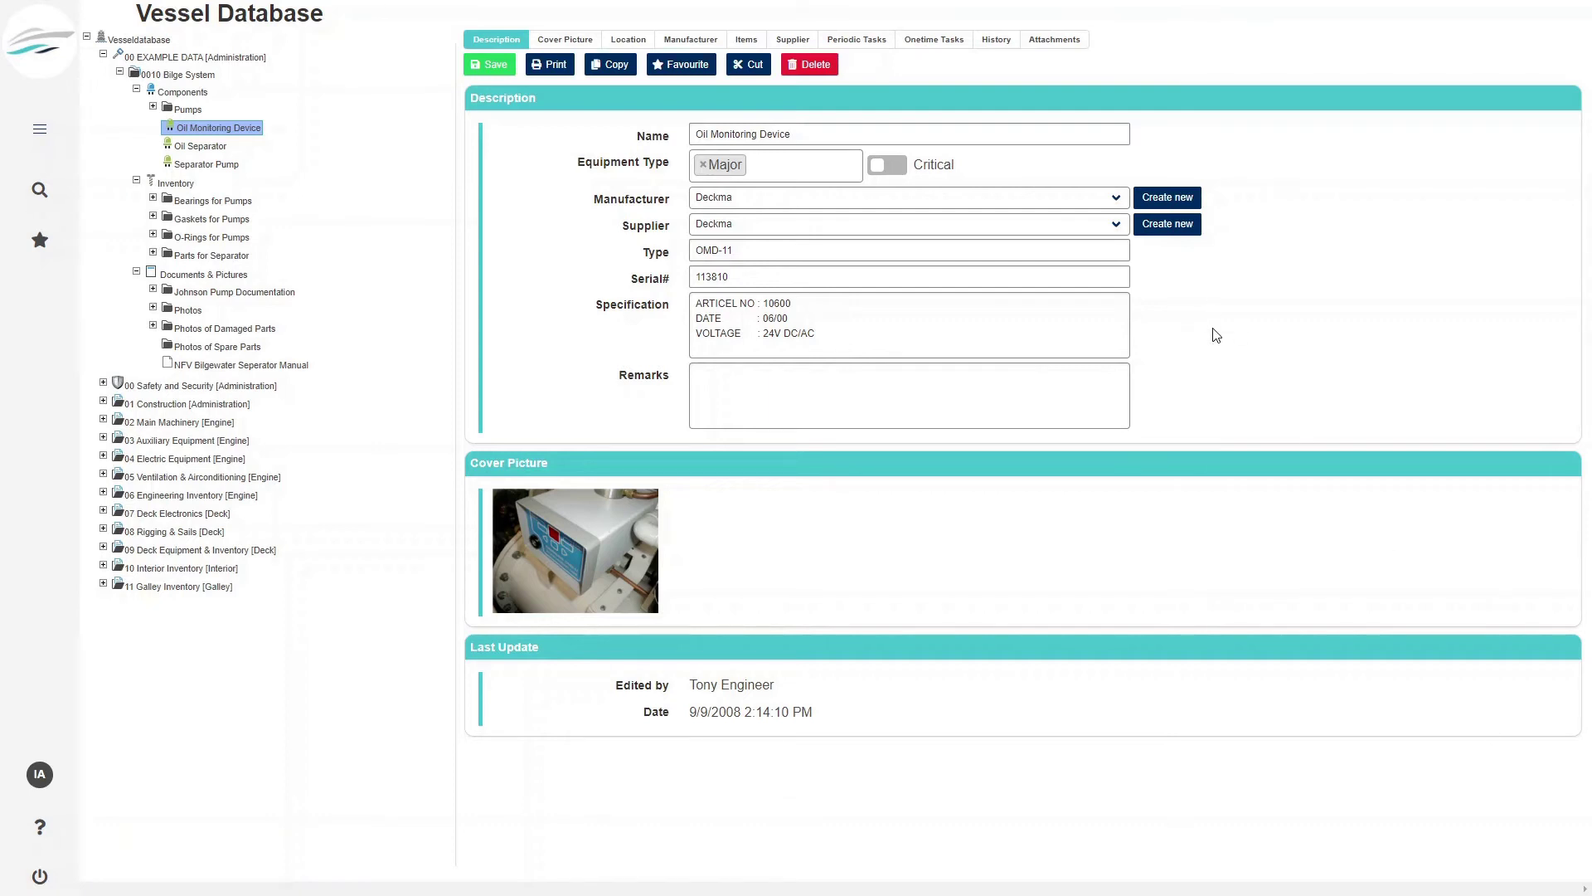
{"action": "left_click", "coordinate": [777, 166]}
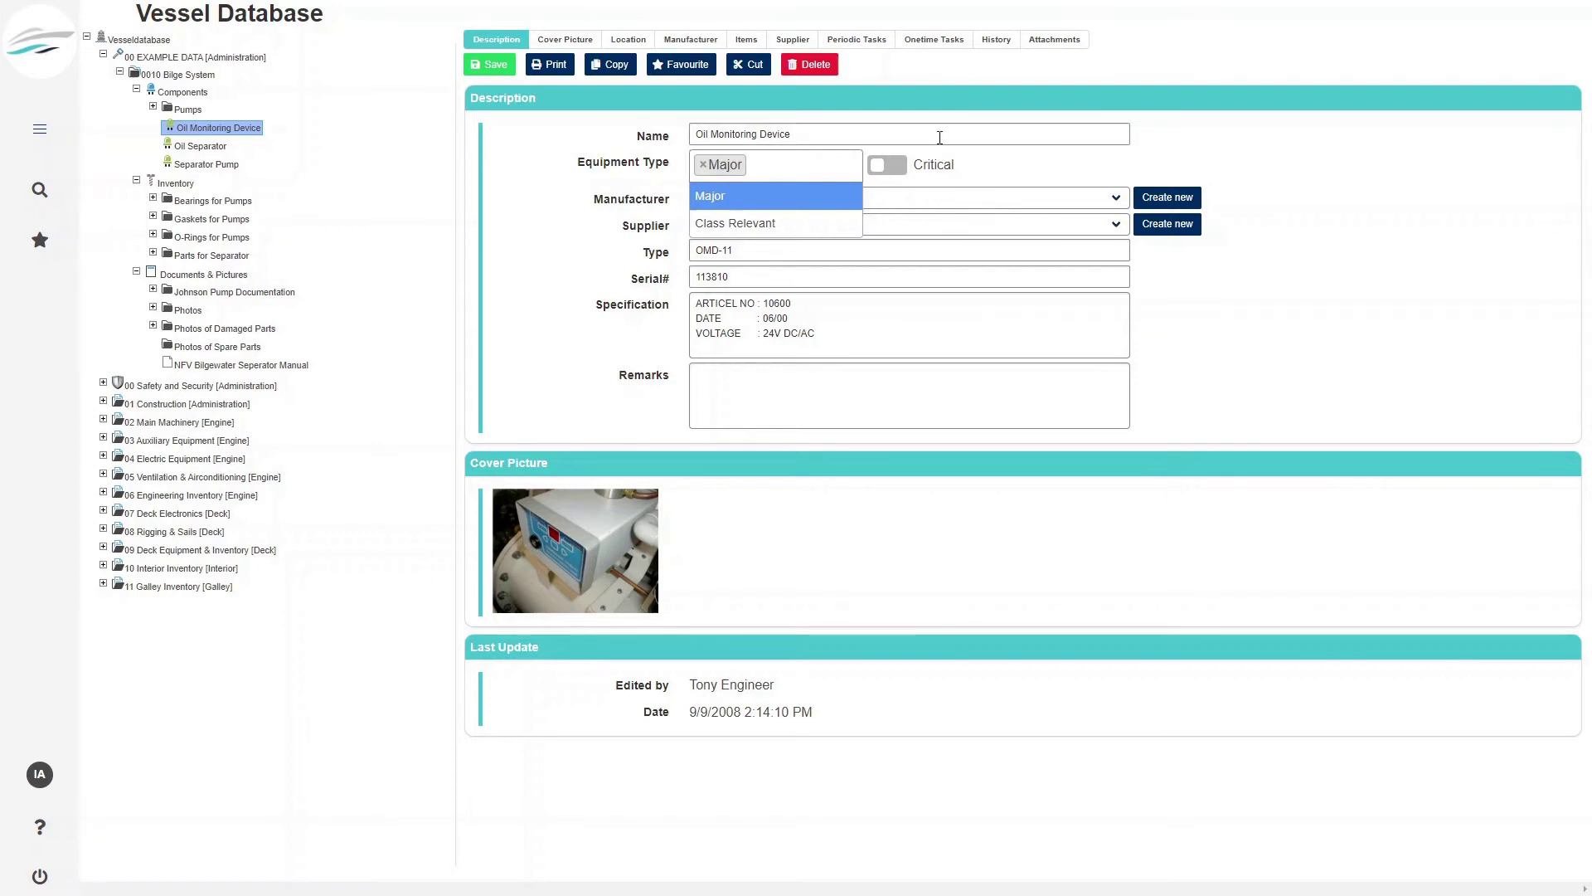
{"action": "left_click", "coordinate": [1028, 199]}
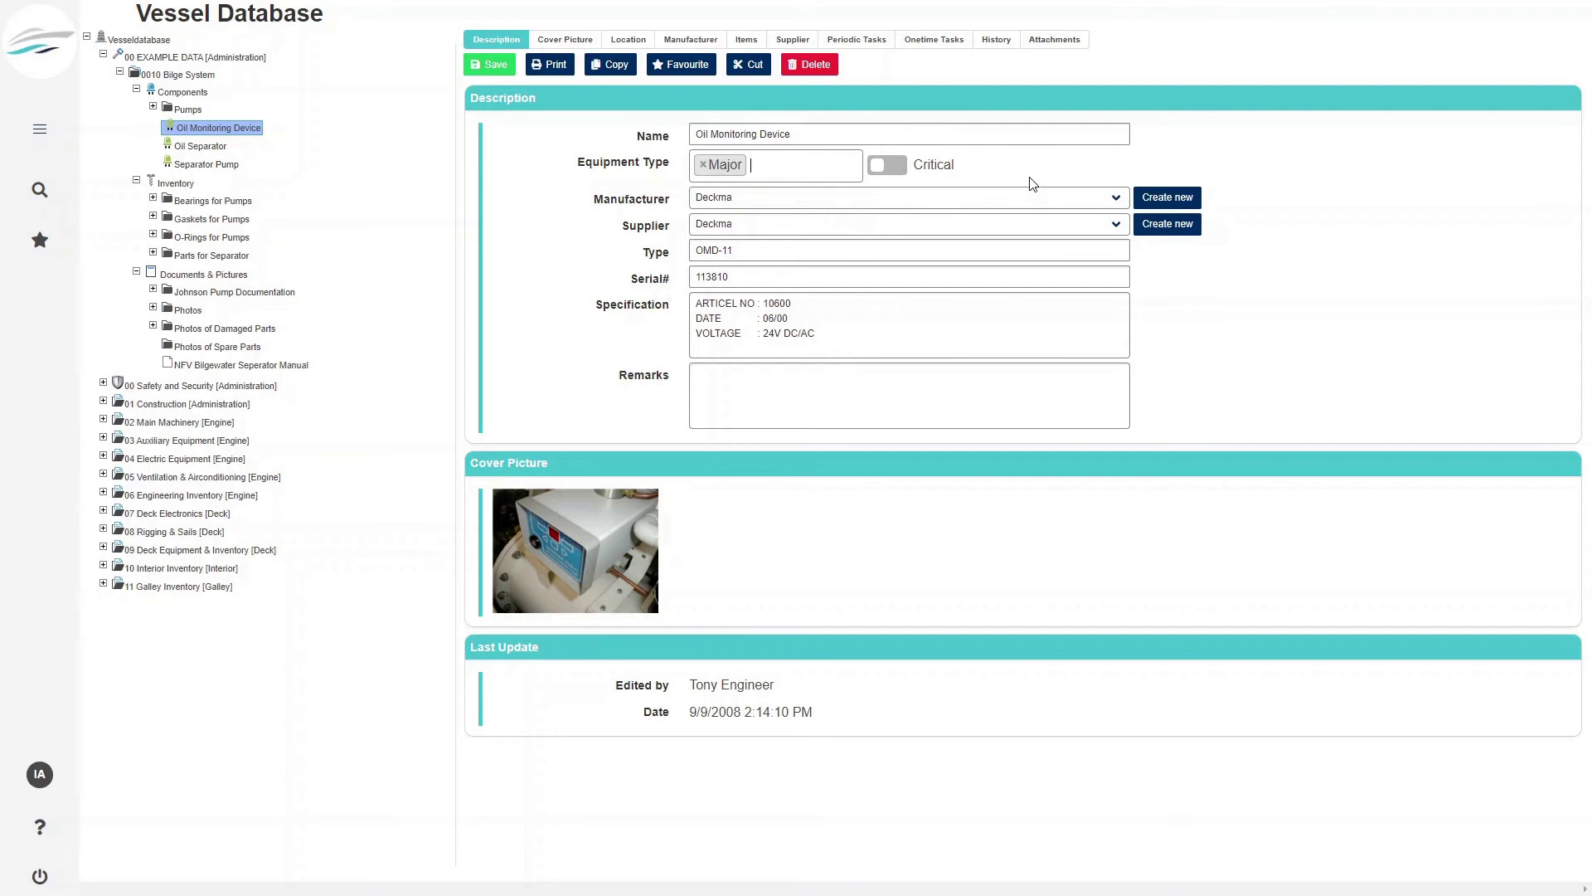
{"action": "left_click", "coordinate": [1117, 201]}
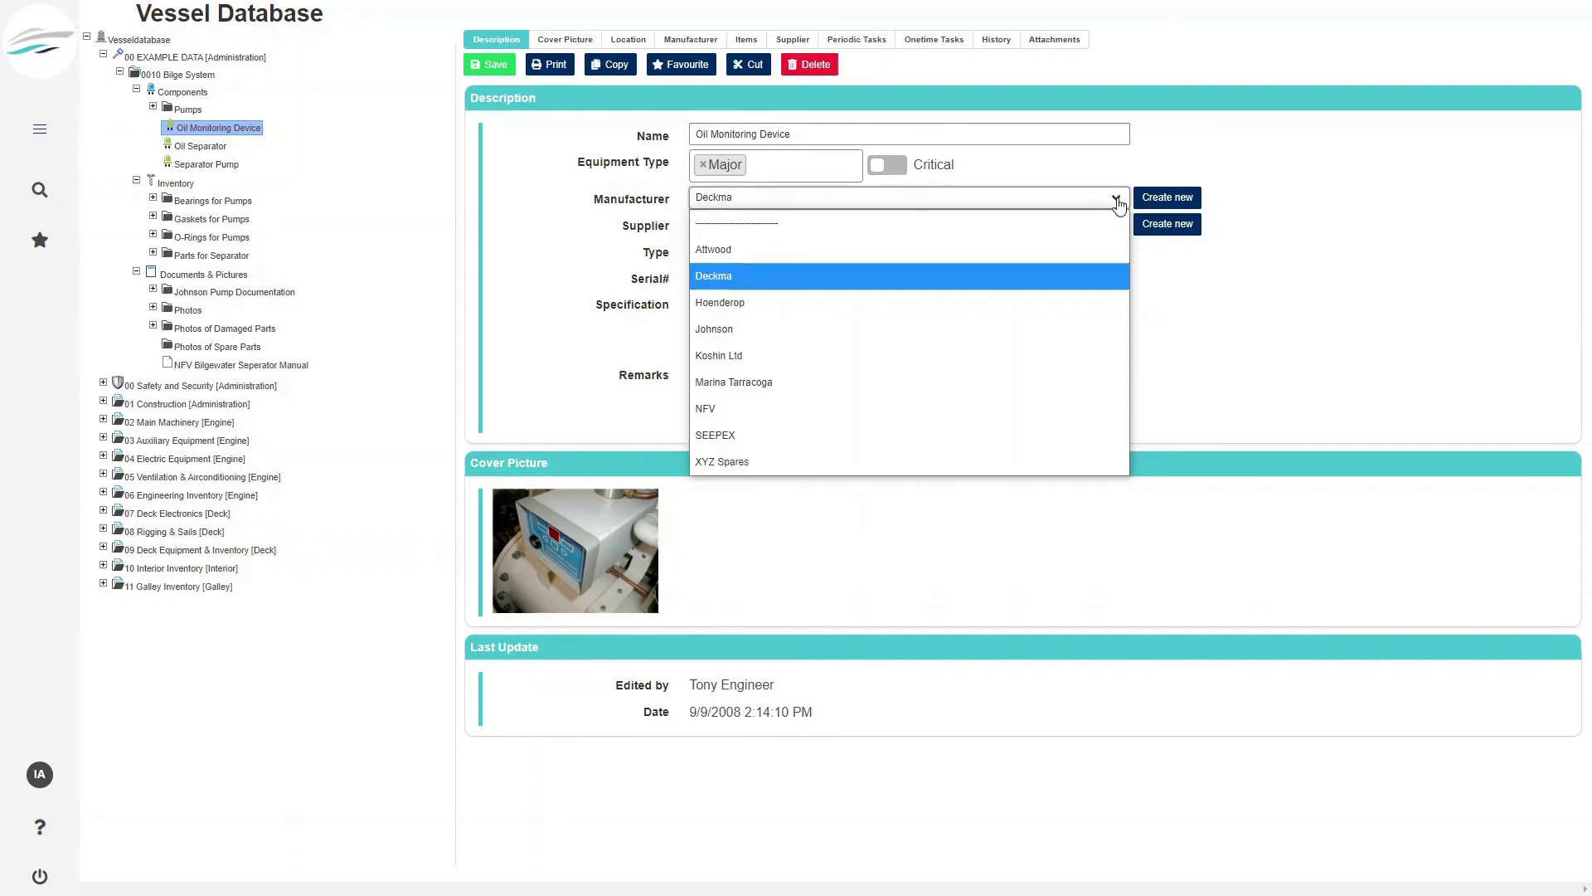
{"action": "left_click", "coordinate": [1117, 201]}
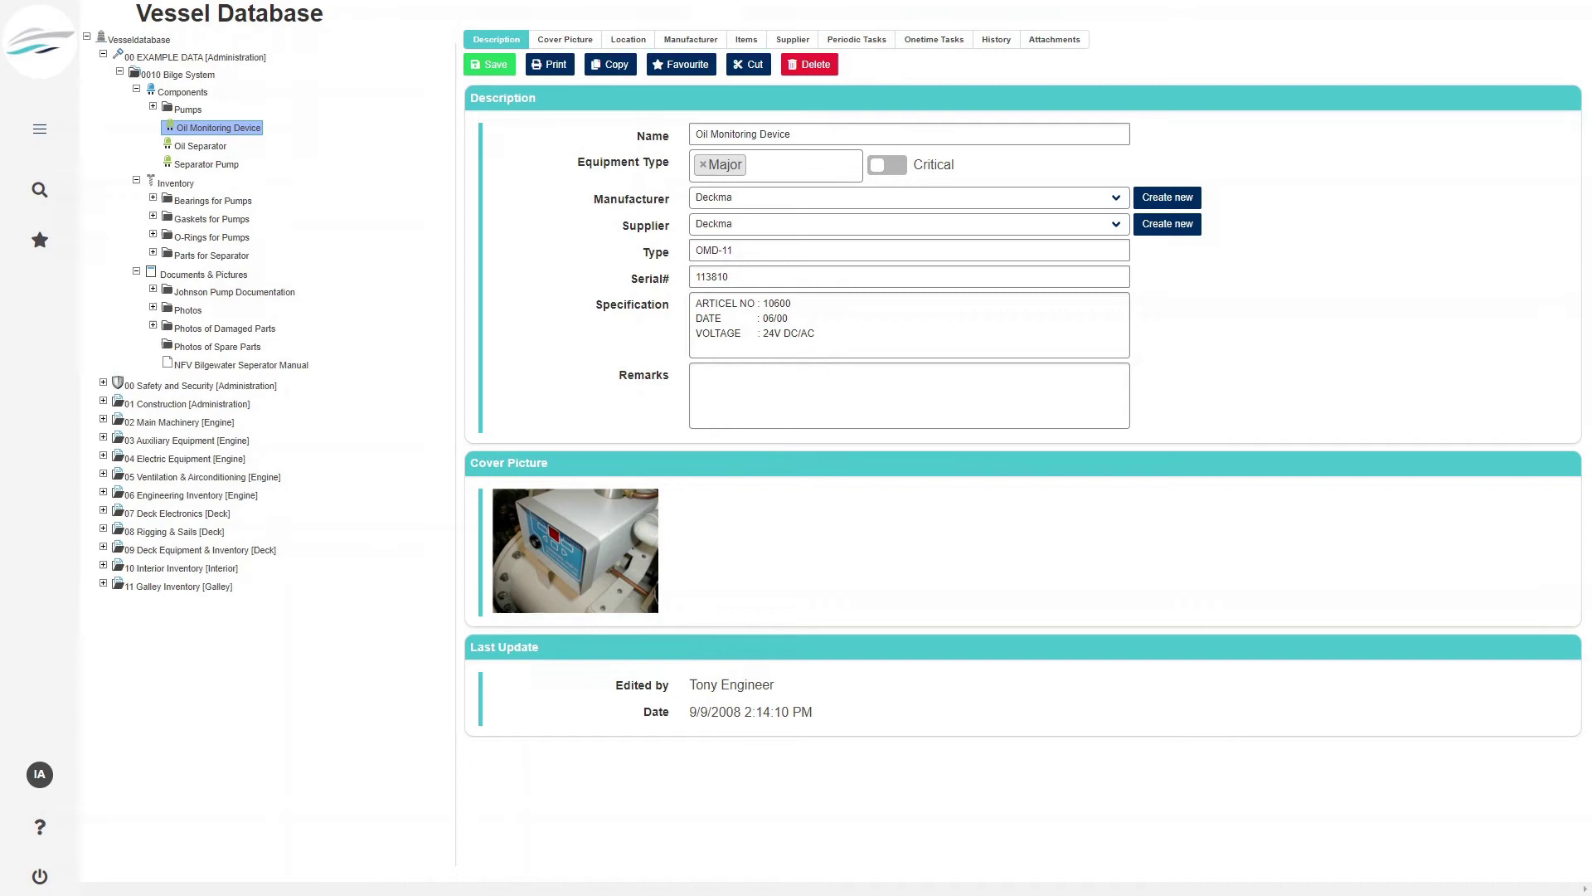
Step: Display the Oil Monitoring Device's Cover Picture tab showing the unit's photo
{"action": "left_click", "coordinate": [569, 39]}
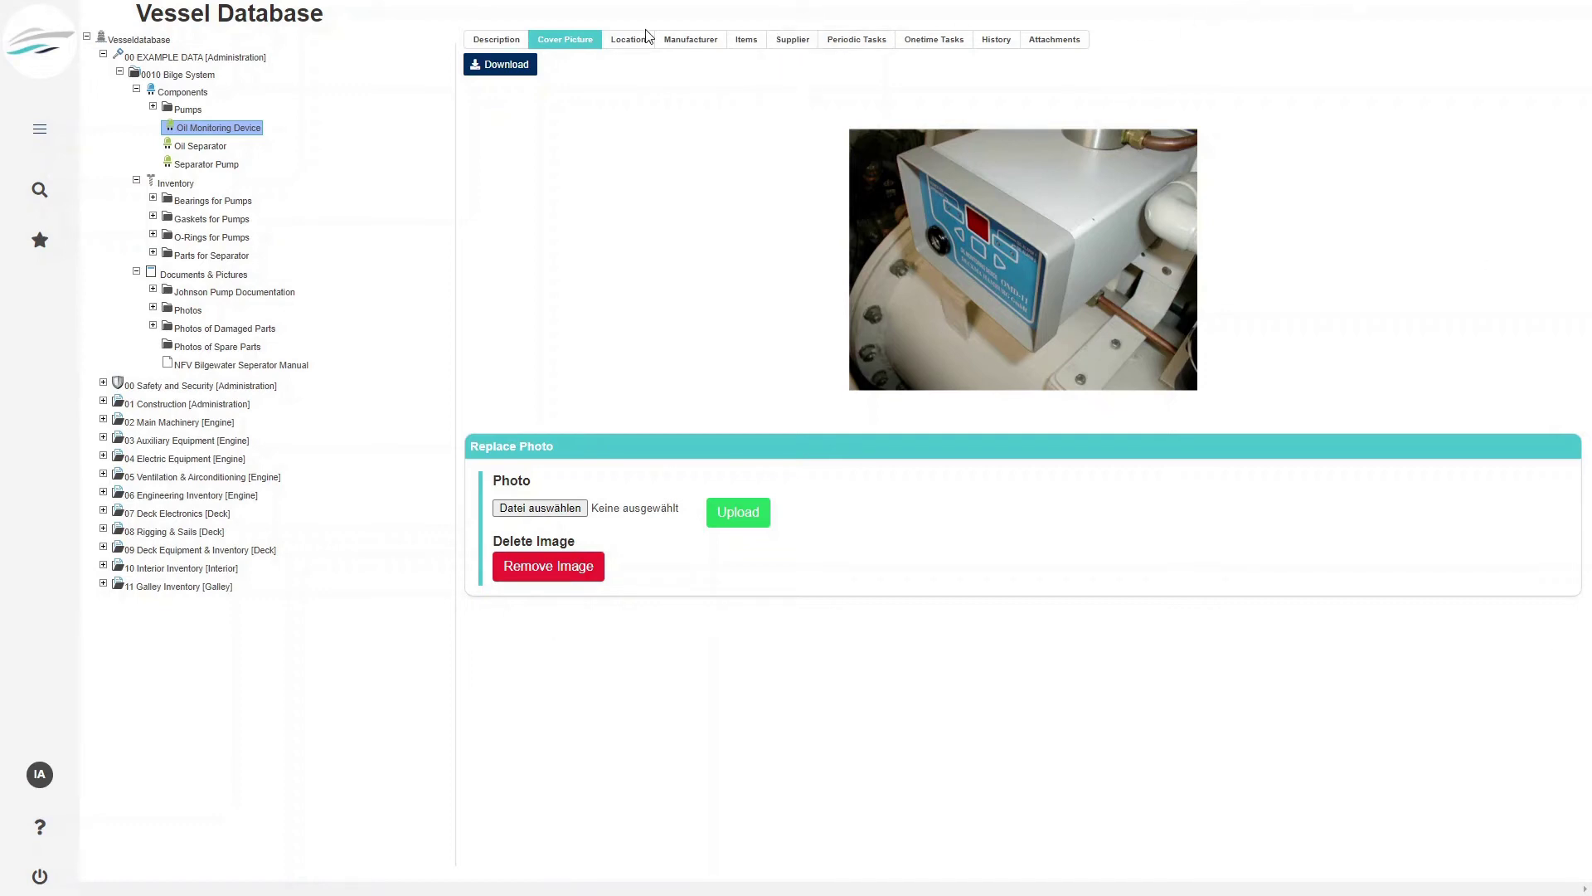
Step: On the Location deck plan, enable component markers and open the Electrical Bilge Pump marker's info card
{"action": "left_click", "coordinate": [628, 41]}
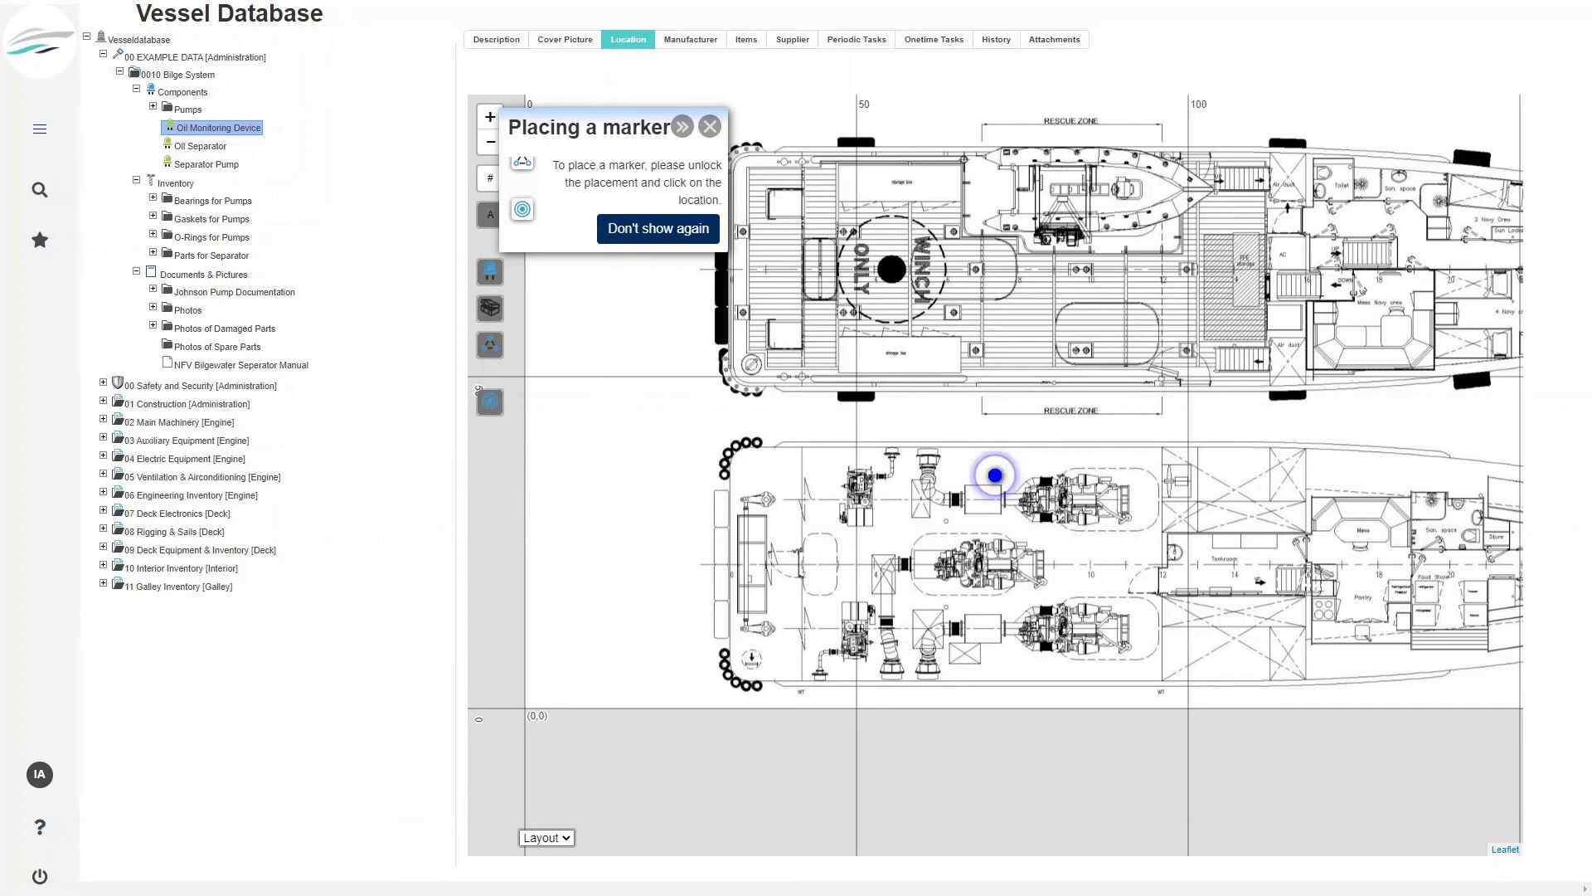
{"action": "left_click", "coordinate": [710, 126]}
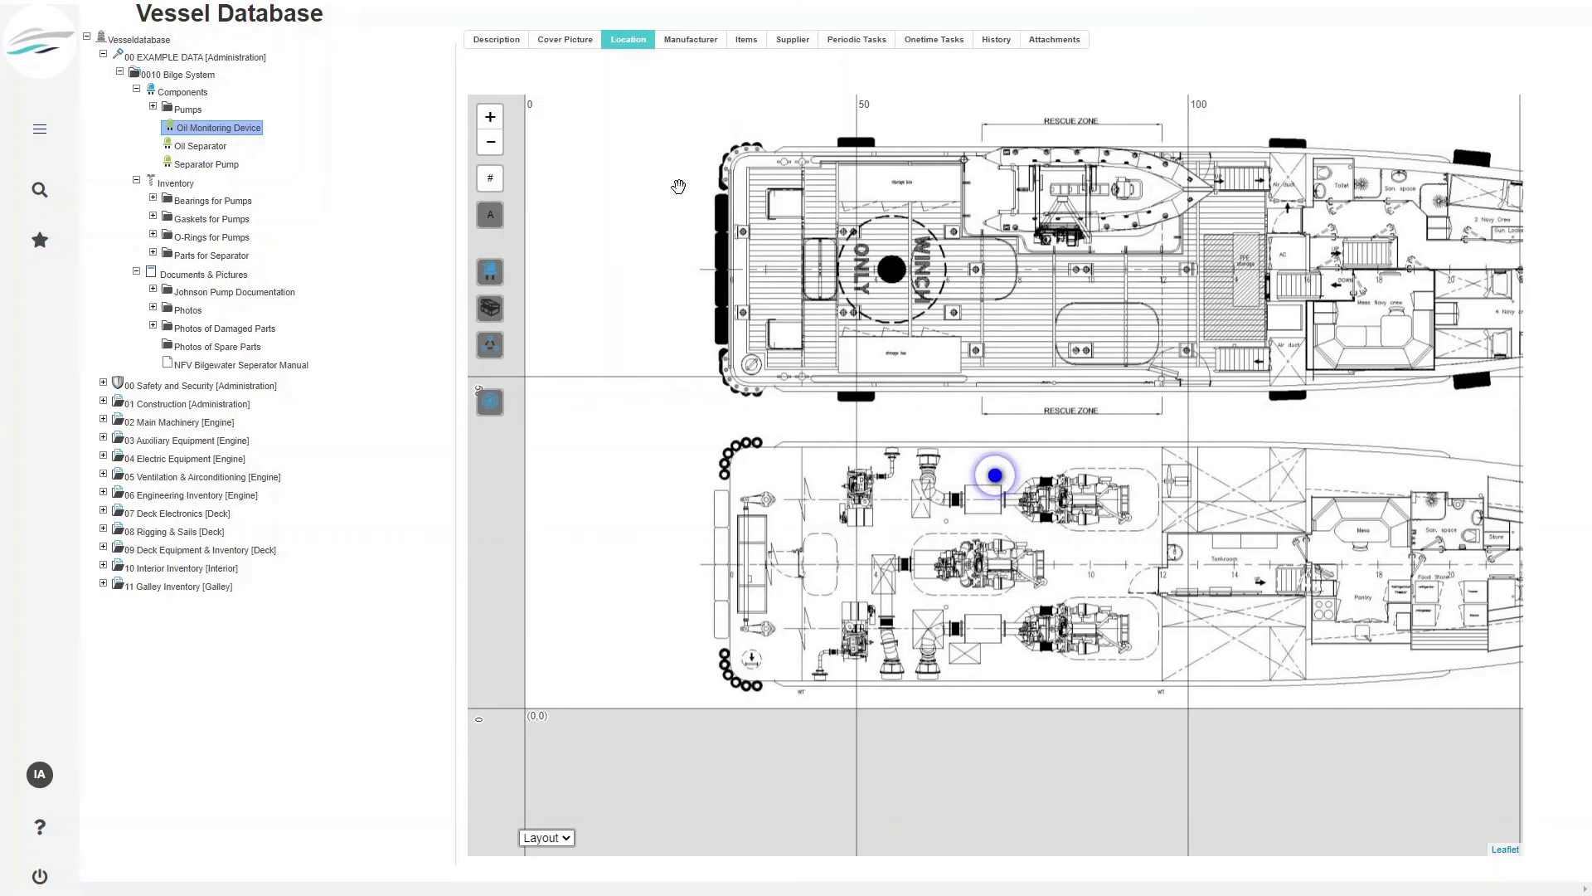
{"action": "left_click", "coordinate": [490, 274]}
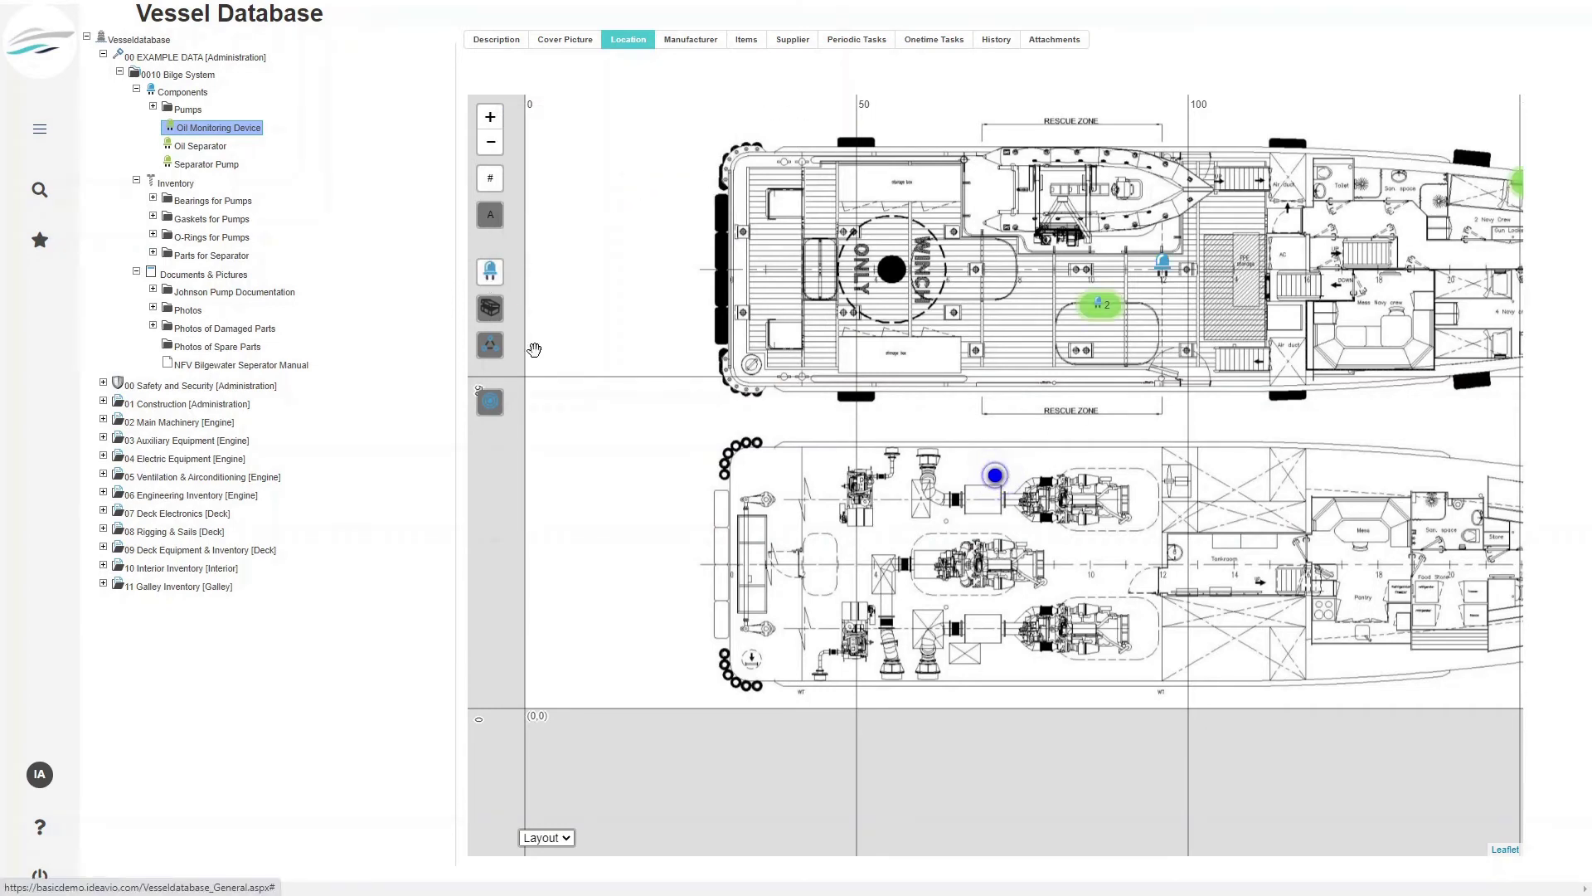
{"action": "left_click", "coordinate": [1101, 307]}
{"action": "scroll", "coordinate": [1077, 484], "scroll_direction": "down", "scroll_amount": 1}
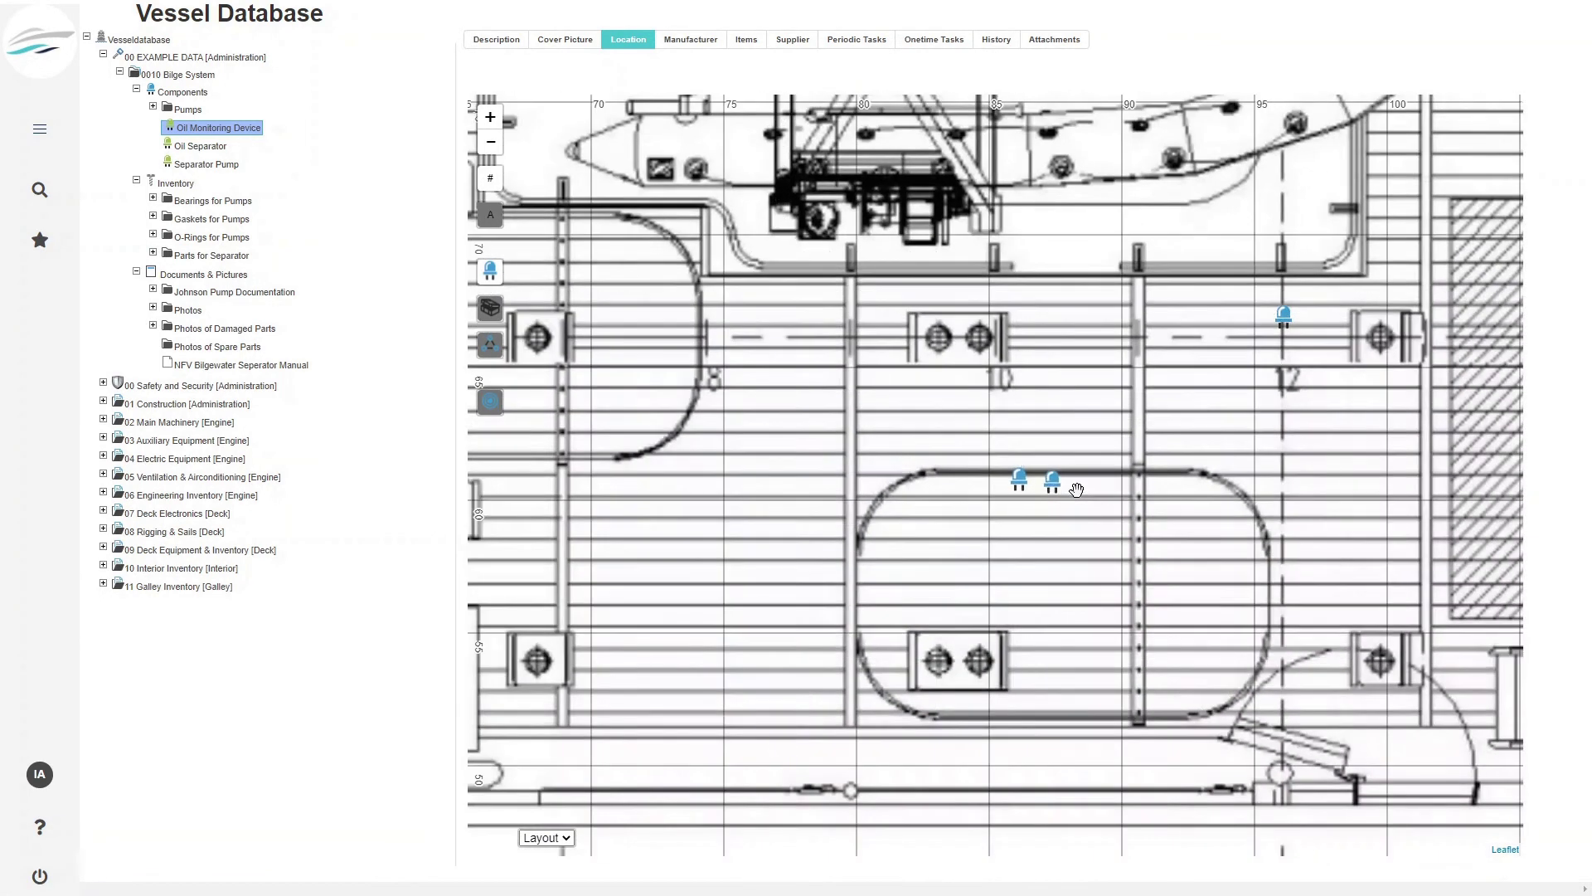
{"action": "left_click", "coordinate": [1285, 319]}
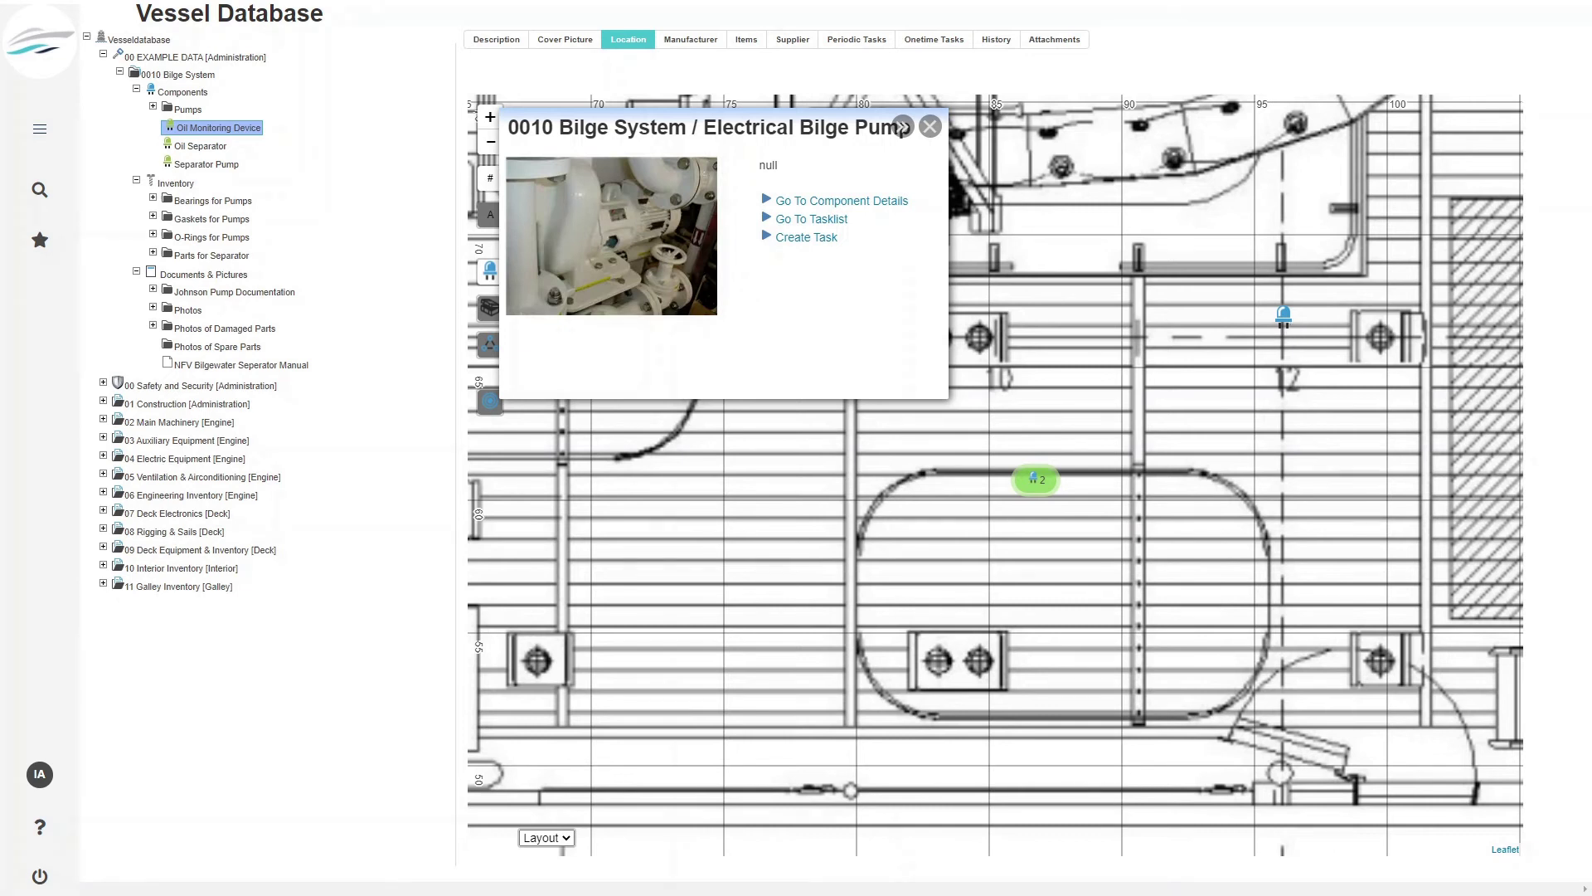
Step: View the Manufacturer tab, then the Supplier tab showing Deckma Hamburg GmbH, Hamburg, Germany
{"action": "left_click", "coordinate": [692, 42]}
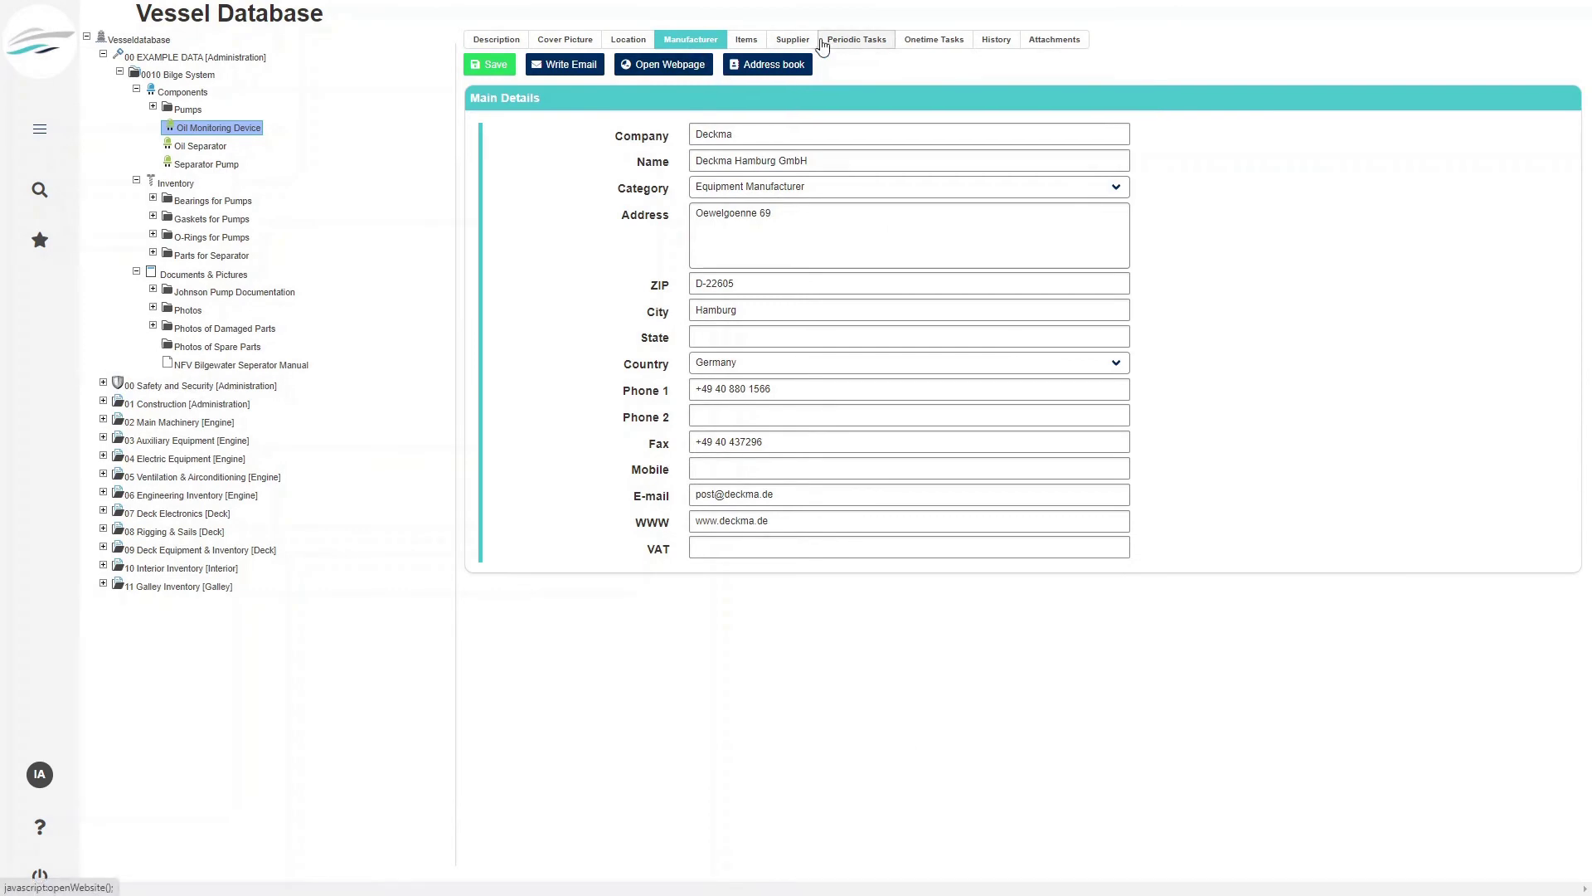
{"action": "left_click", "coordinate": [799, 43]}
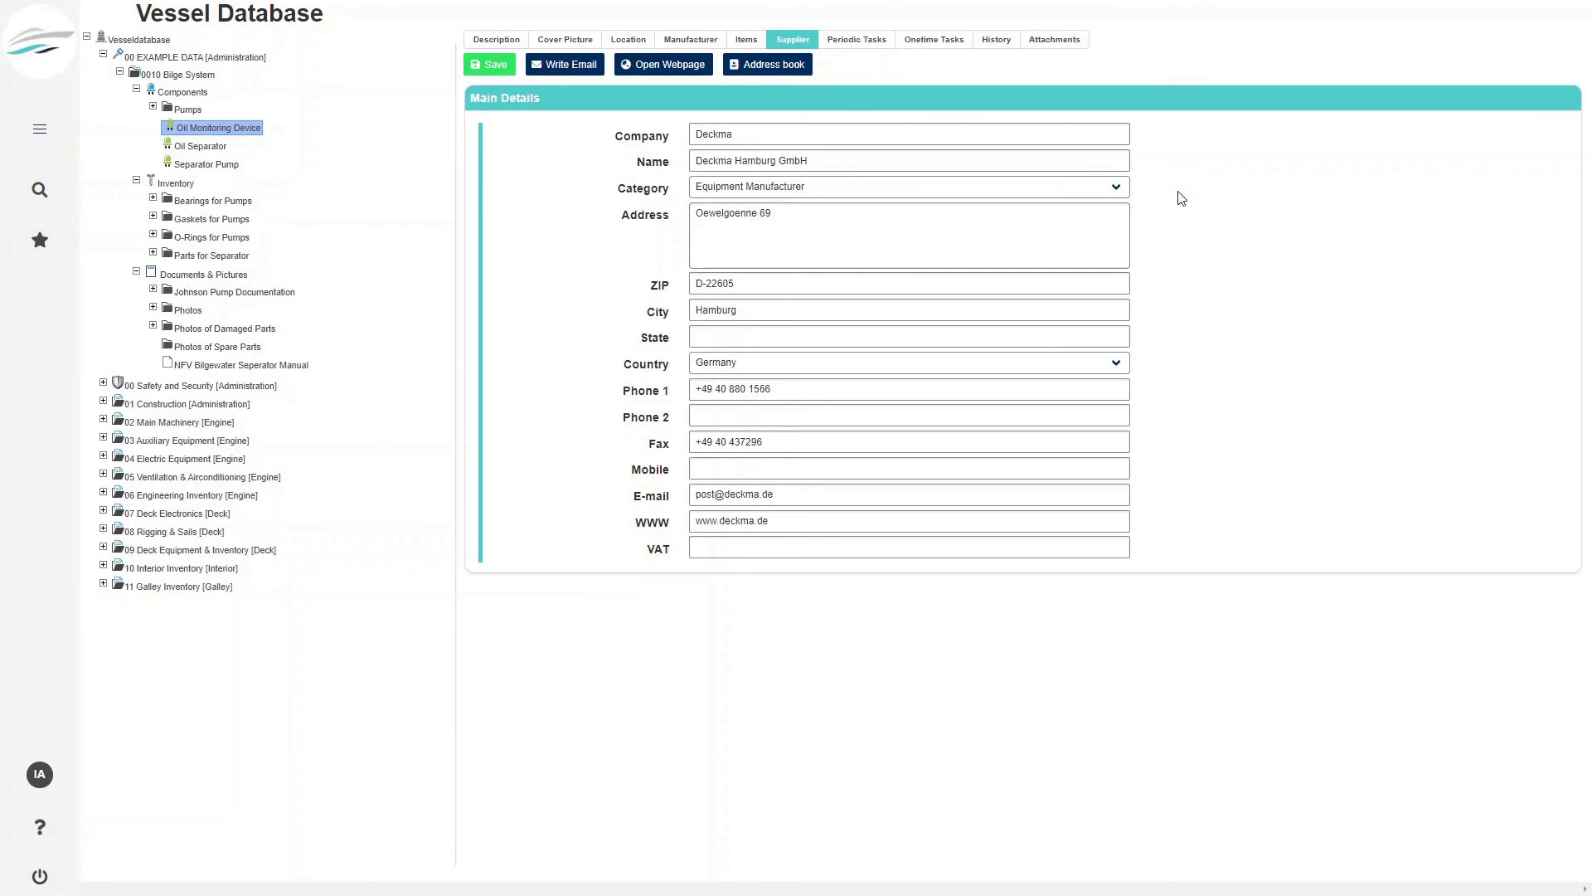
Step: Check the Items tab and the Add Item list, leaving the device with no linked items
{"action": "left_click", "coordinate": [749, 40]}
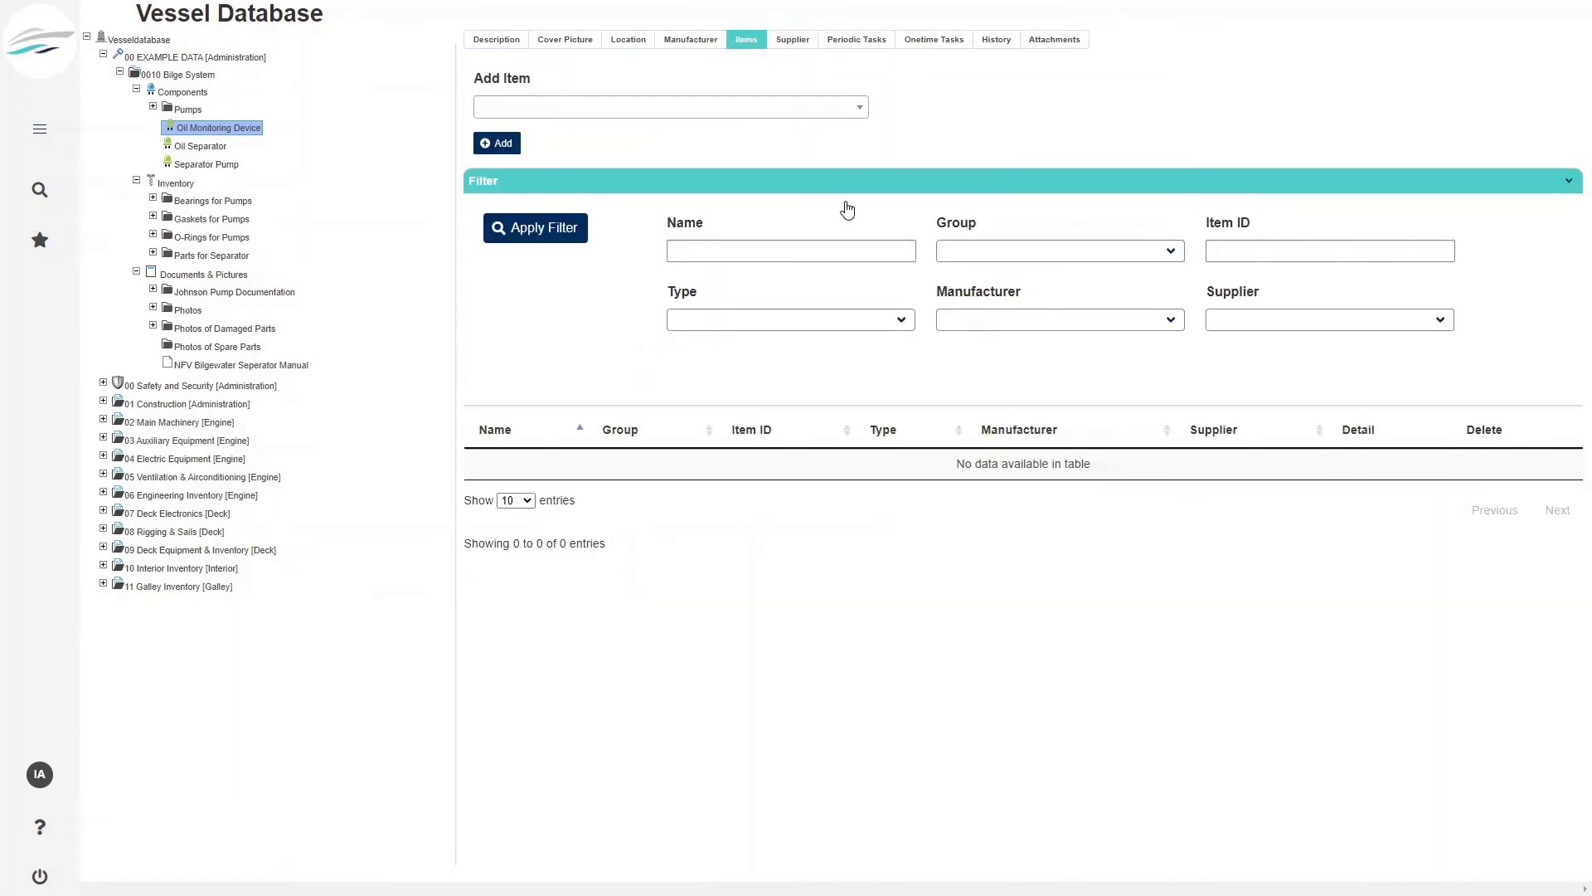
{"action": "left_click", "coordinate": [842, 115]}
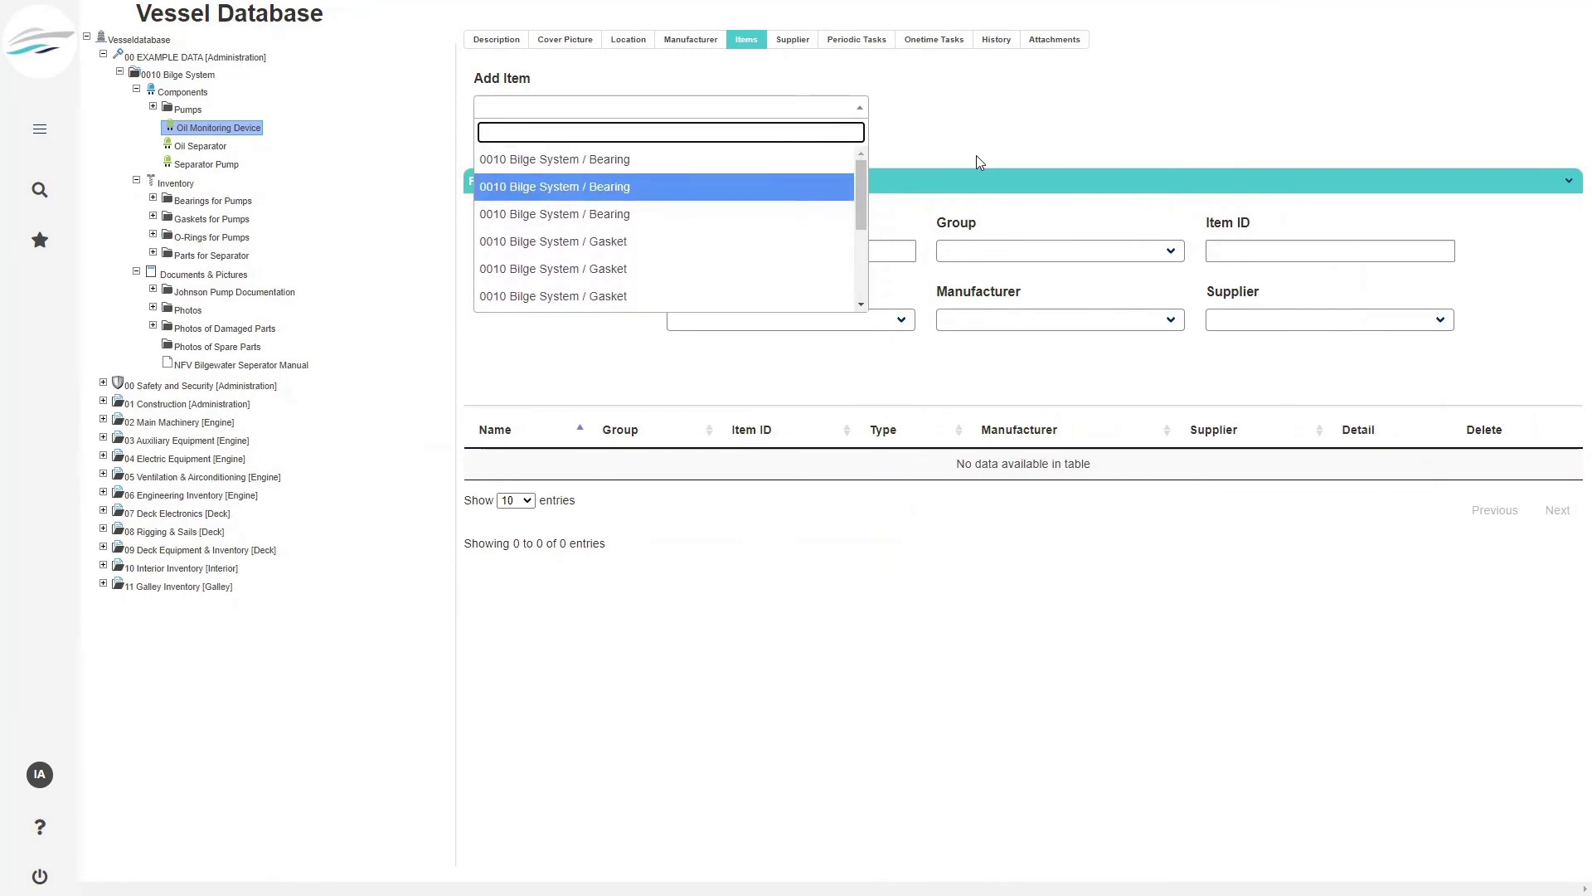
{"action": "left_click", "coordinate": [1094, 121]}
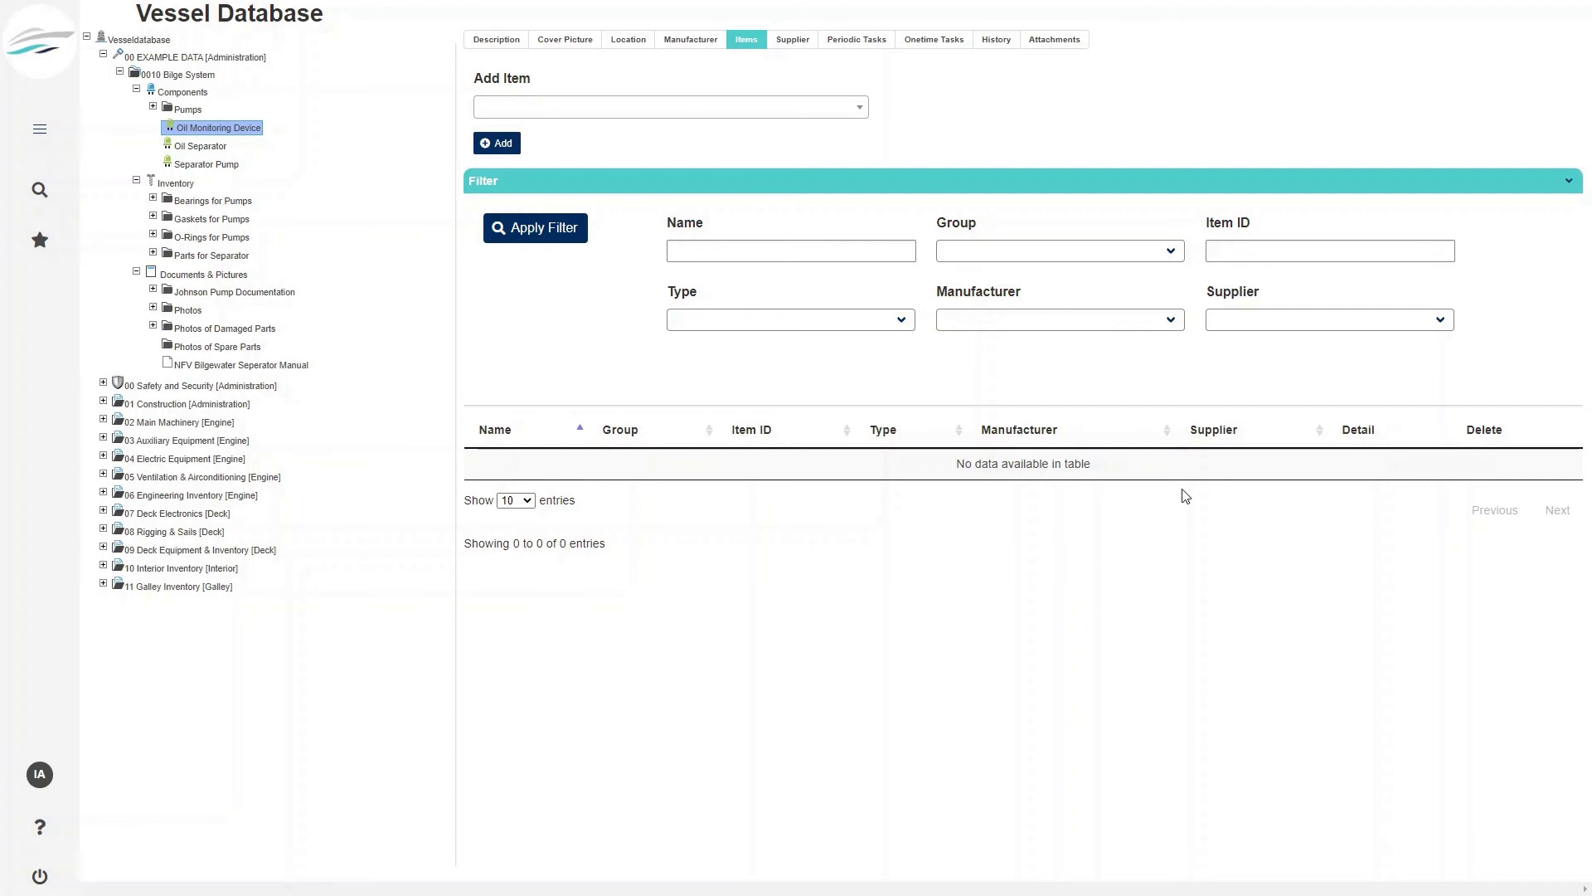
Step: Review the Periodic Tasks tab's 'Clean measuring cell' every 2 Weeks, closing a new task dialog unsaved
{"action": "left_click", "coordinate": [871, 40]}
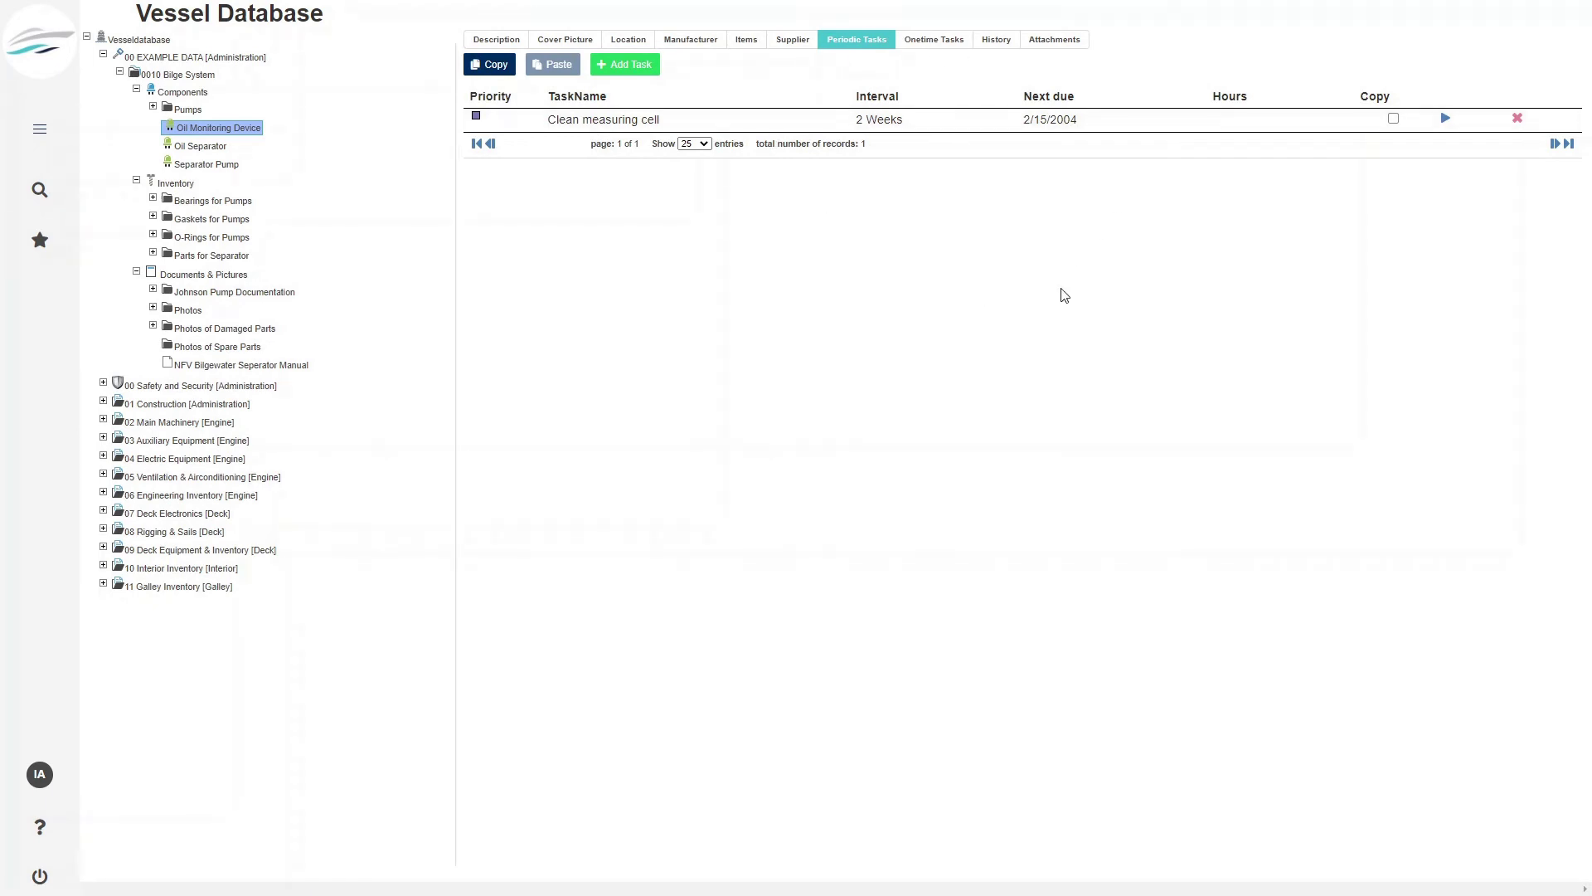
{"action": "left_click", "coordinate": [616, 70]}
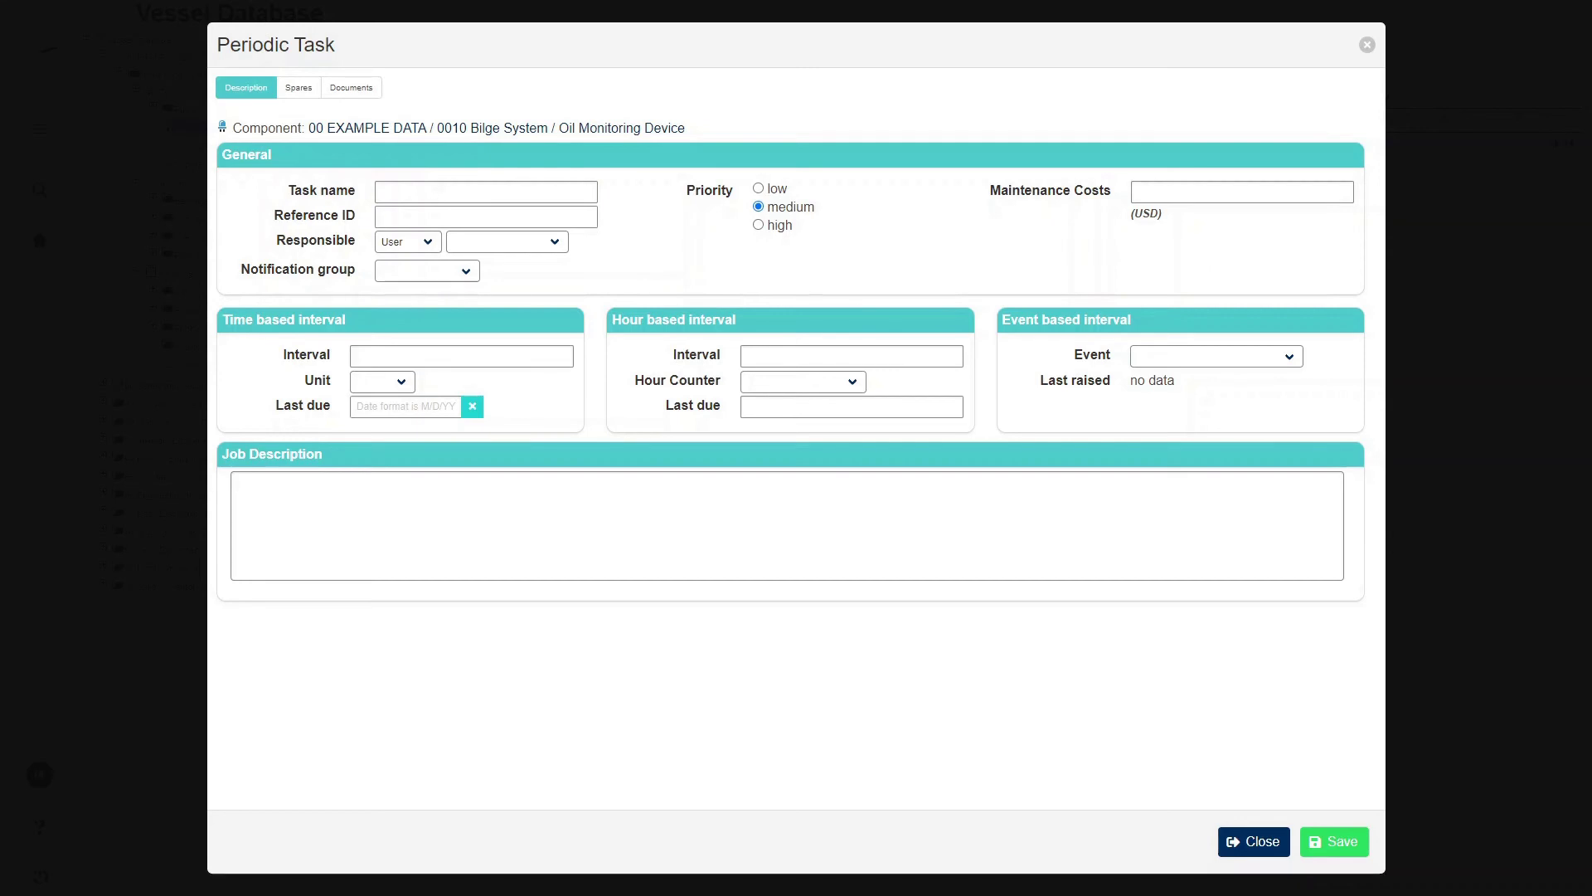
{"action": "left_click", "coordinate": [1244, 840]}
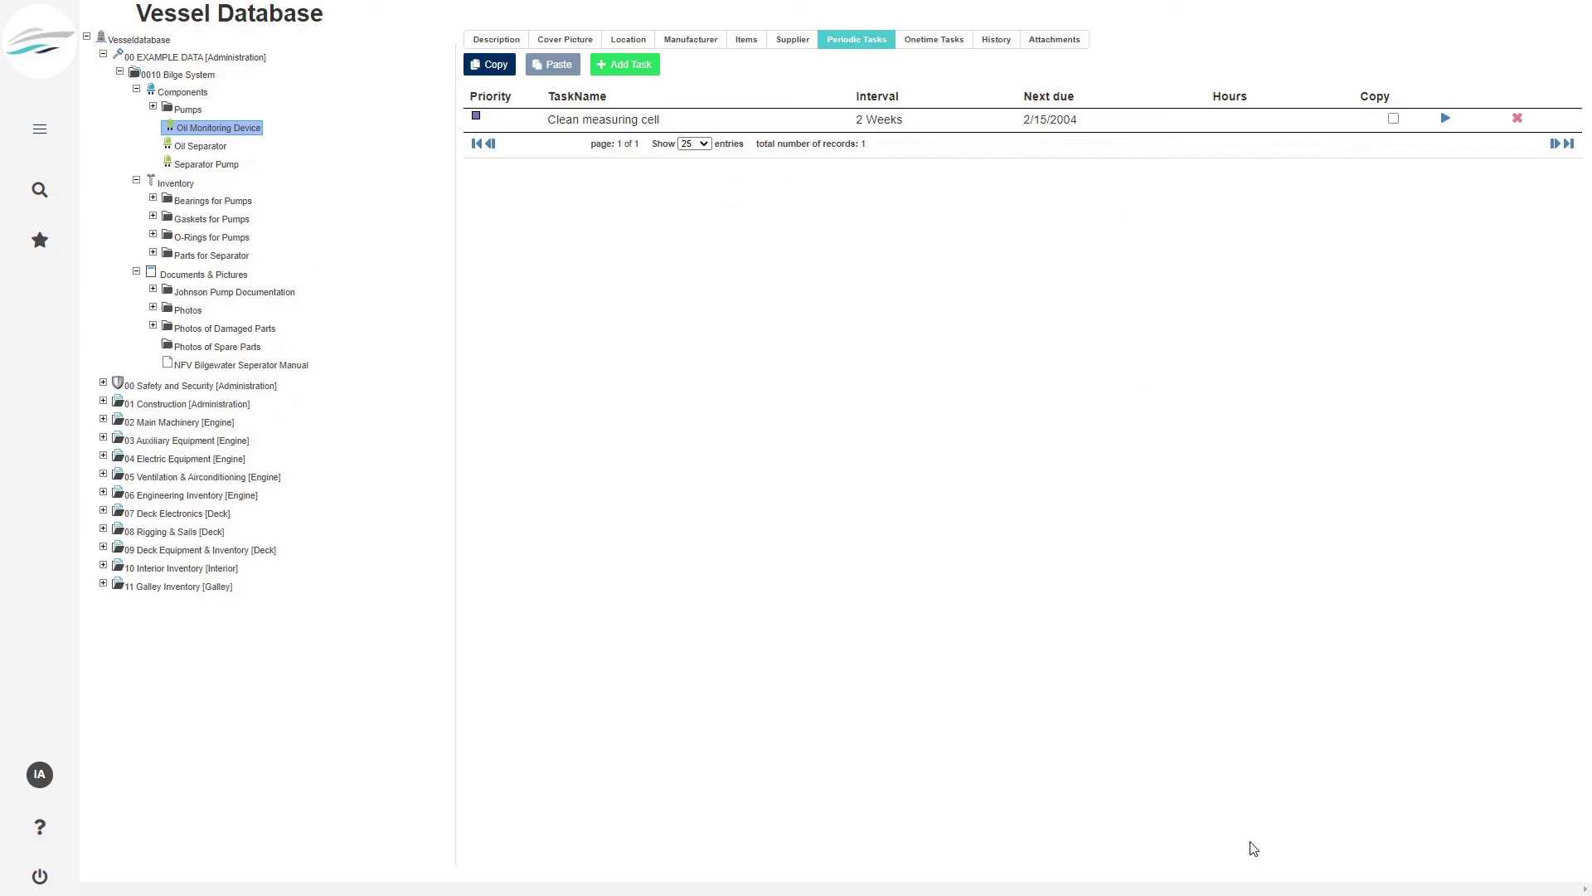
Step: Check the empty Onetime Tasks tab, then the empty History tab
{"action": "left_click", "coordinate": [940, 48]}
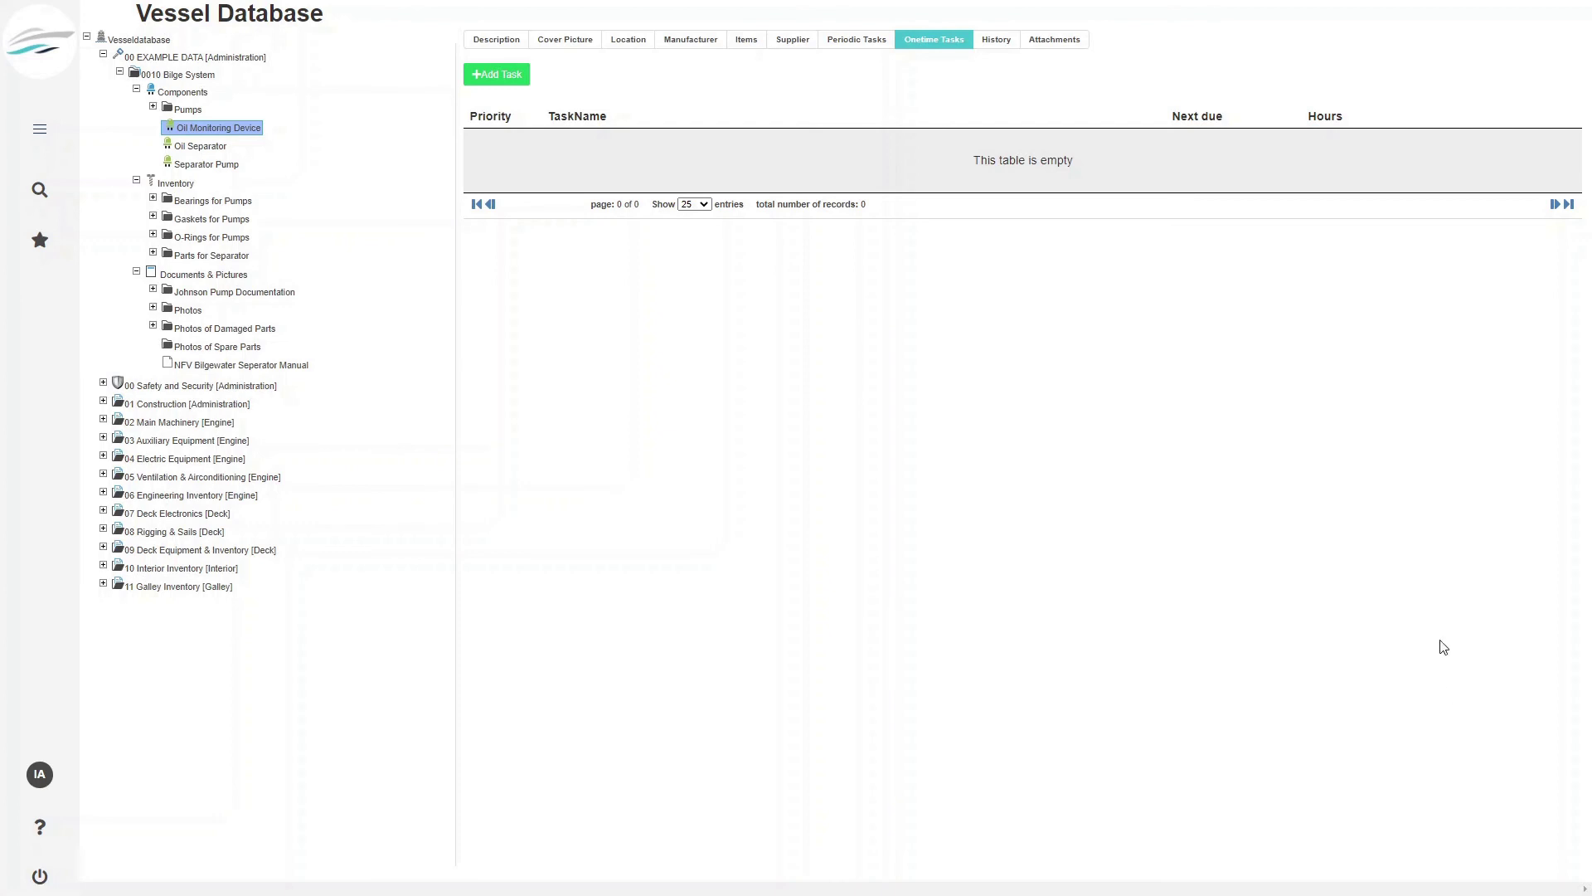
{"action": "left_click", "coordinate": [995, 43]}
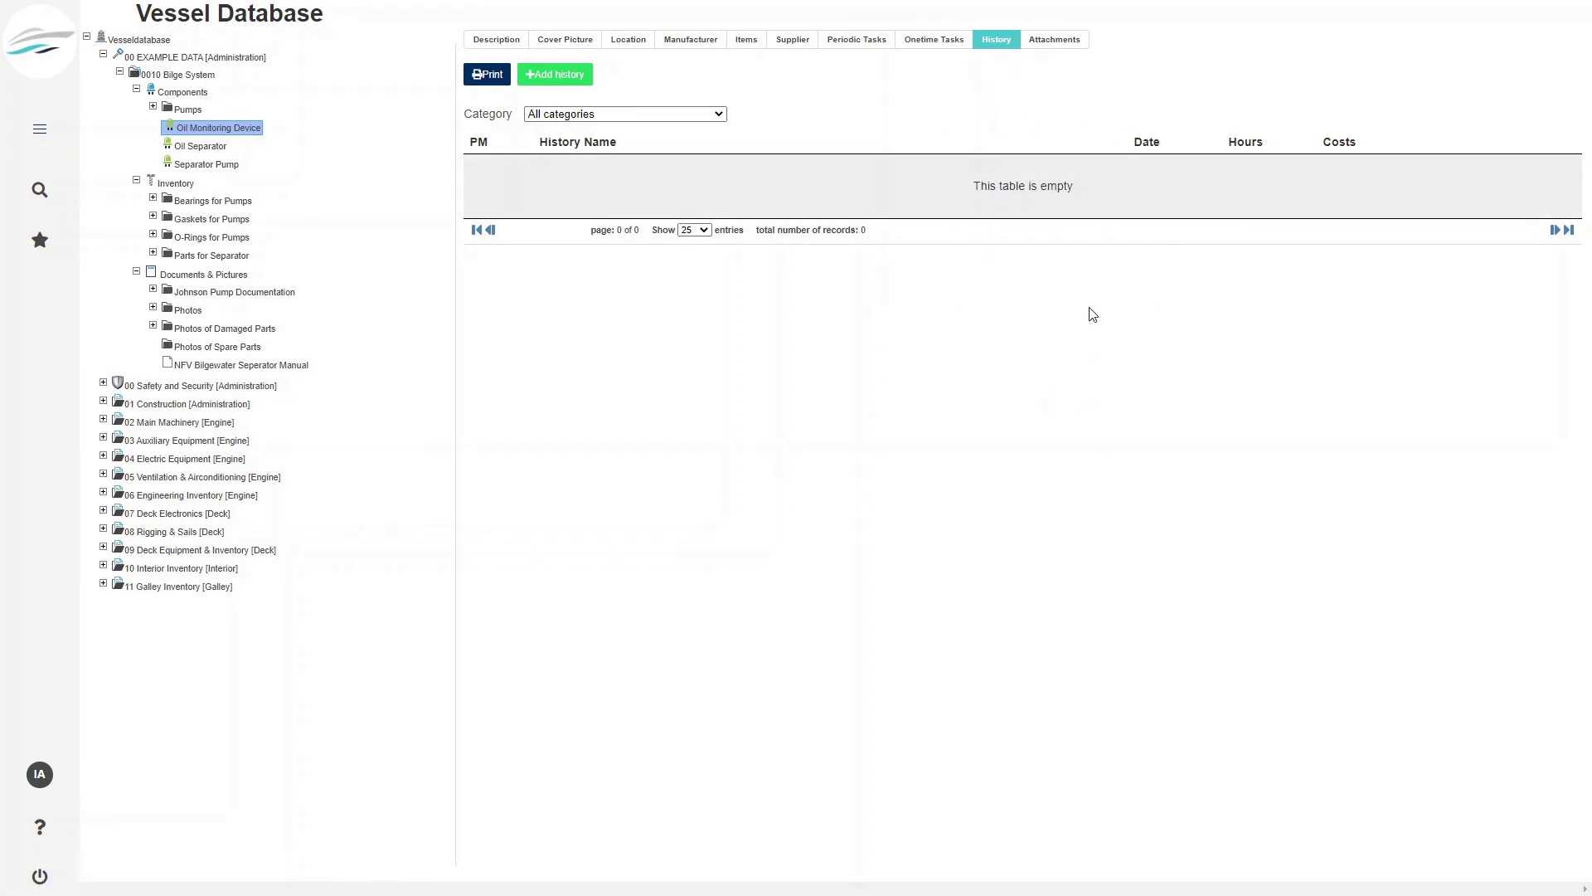
Step: Open the Attachments tab with empty uploaded files, existing documents and external websites lists
{"action": "left_click", "coordinate": [1055, 42]}
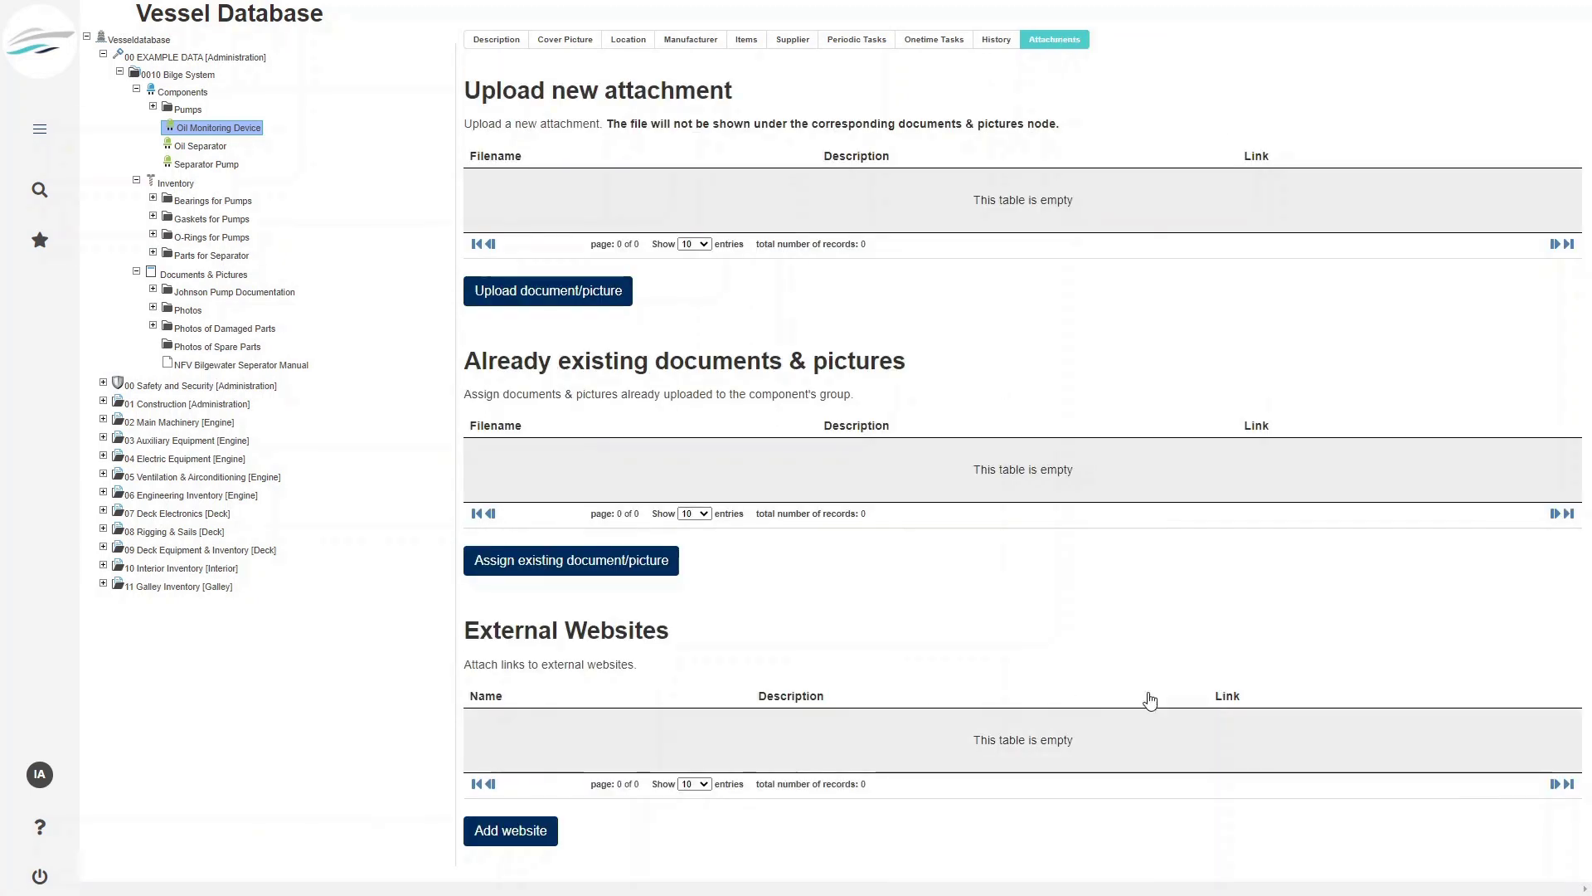